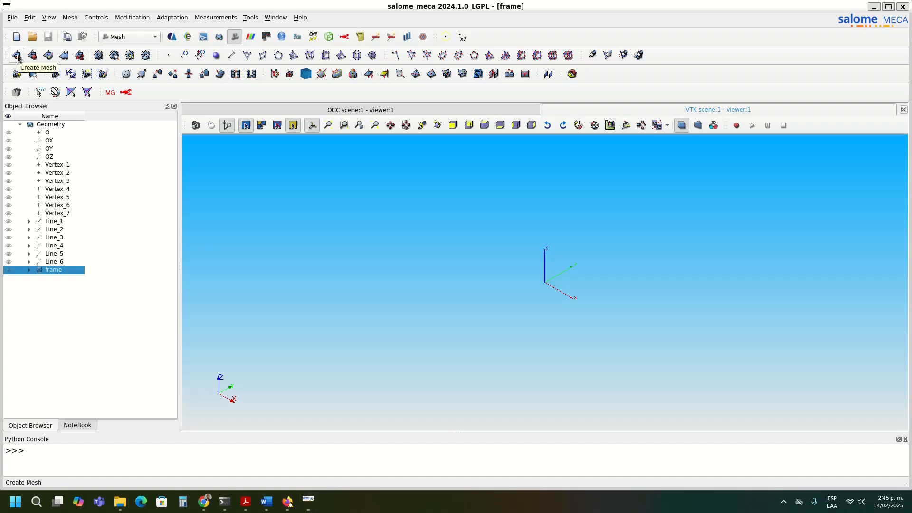
Step: Start a new mesh on the frame geometry using the Wire Discretisation 1D algorithm
{"action": "left_click", "coordinate": [17, 56]}
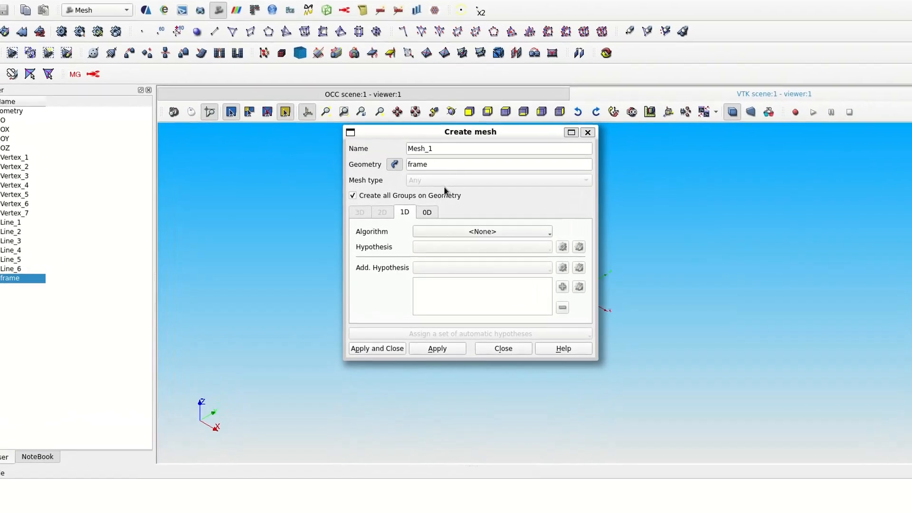
{"action": "left_click", "coordinate": [441, 230]}
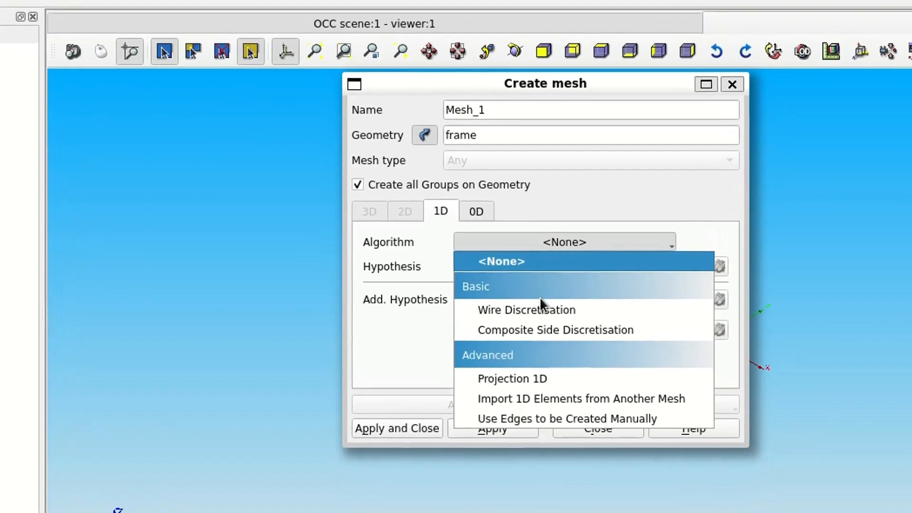
{"action": "left_click", "coordinate": [531, 303]}
Step: Add a Local Length hypothesis with a length of 100 and create the mesh
{"action": "left_click", "coordinate": [724, 272]}
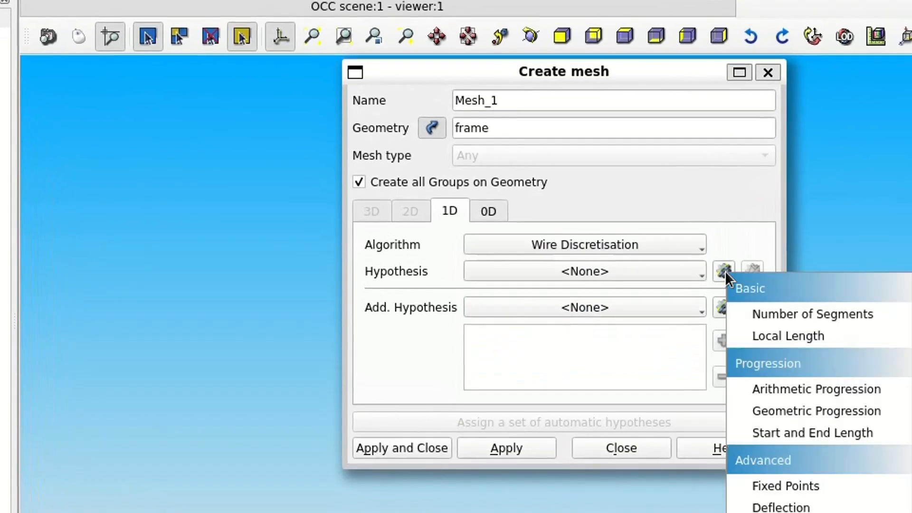
{"action": "left_click", "coordinate": [793, 341]}
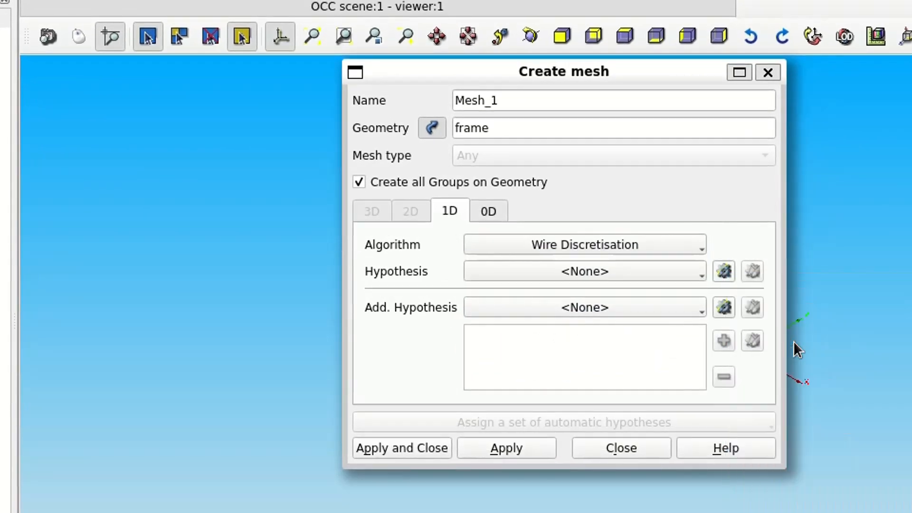
{"action": "left_click_drag", "start_coordinate": [580, 269], "coordinate": [437, 272]}
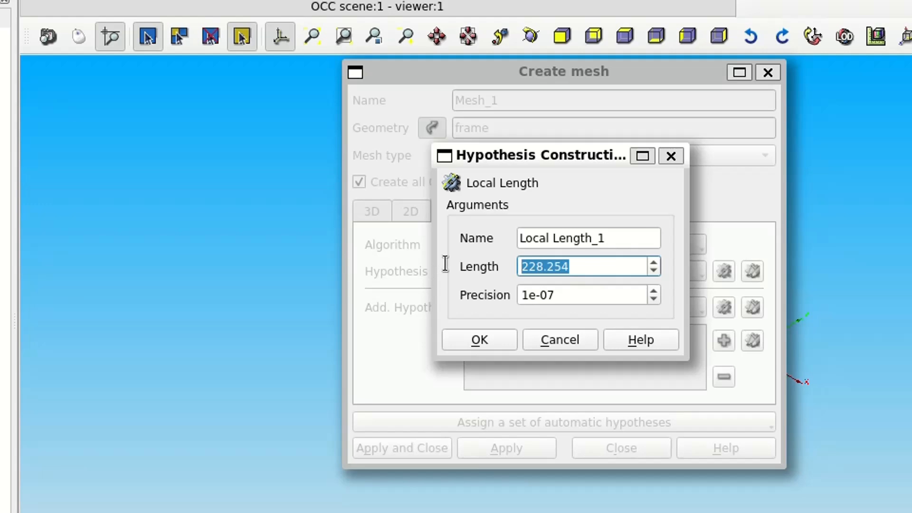
{"action": "type", "text": "100"}
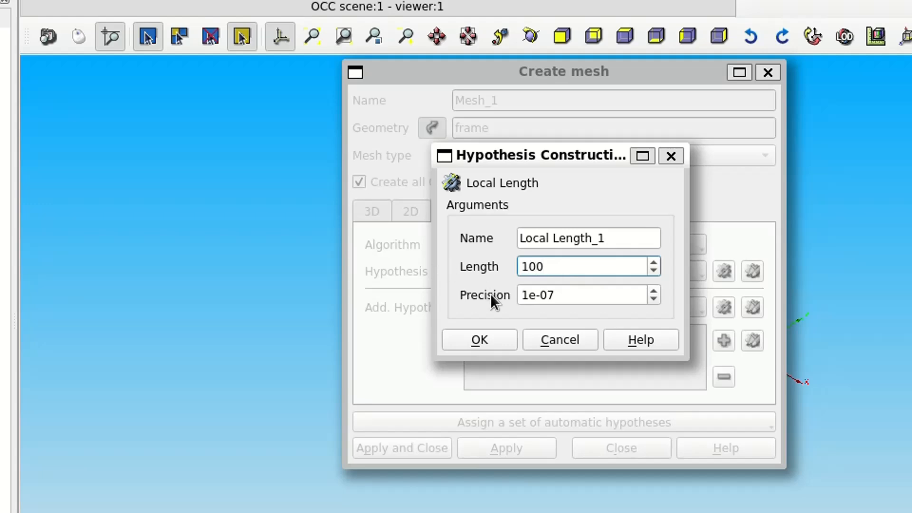
{"action": "left_click", "coordinate": [494, 344]}
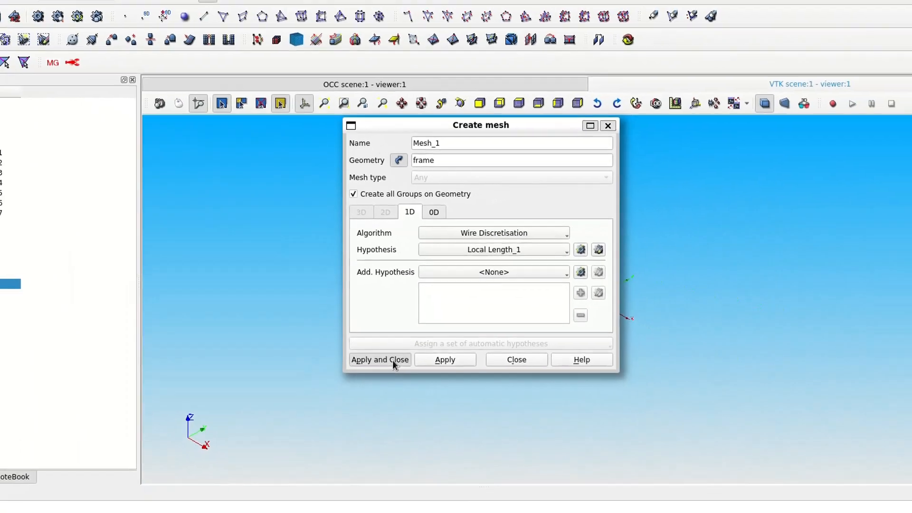
{"action": "left_click", "coordinate": [414, 424]}
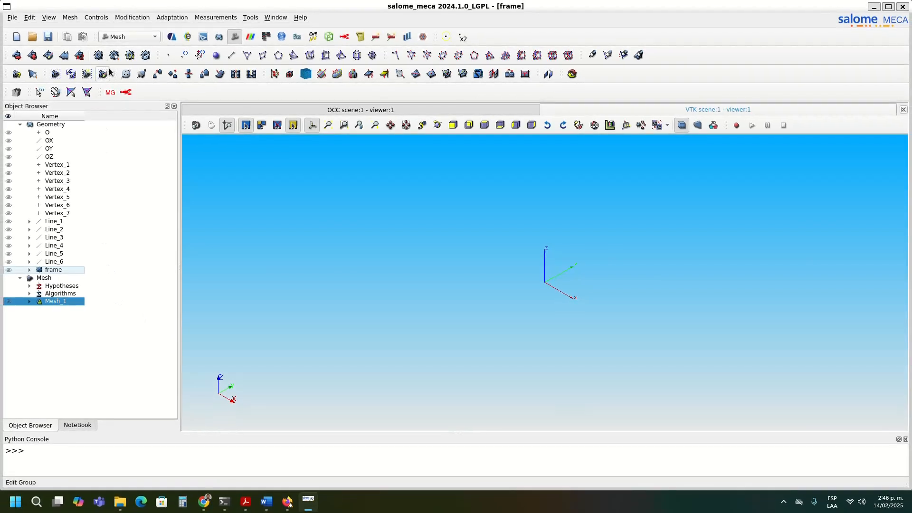
Step: Compute Mesh_1 and dismiss the computation report
{"action": "left_click", "coordinate": [101, 57]}
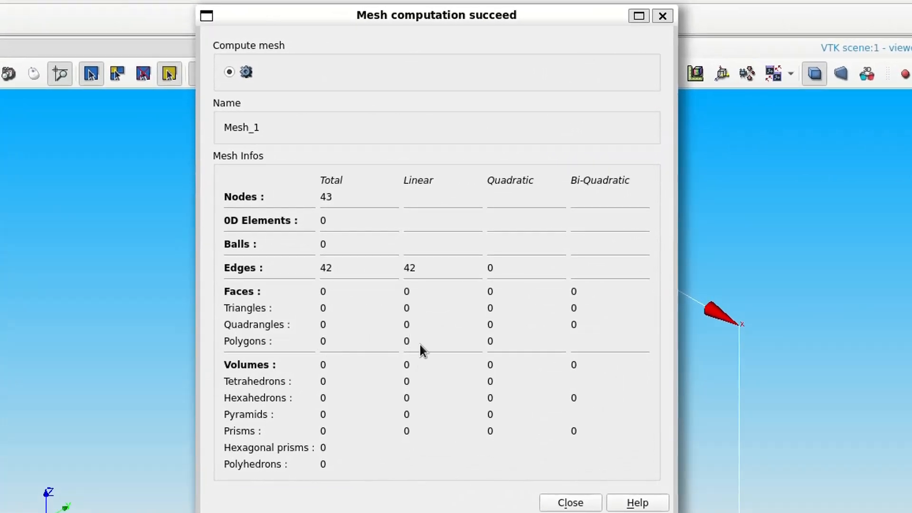
{"action": "left_click", "coordinate": [566, 505]}
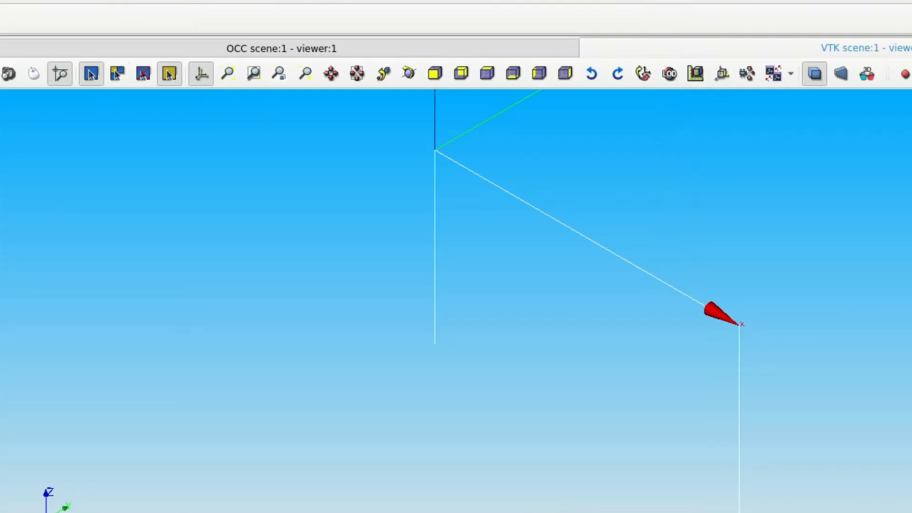
{"action": "left_click", "coordinate": [152, 43]}
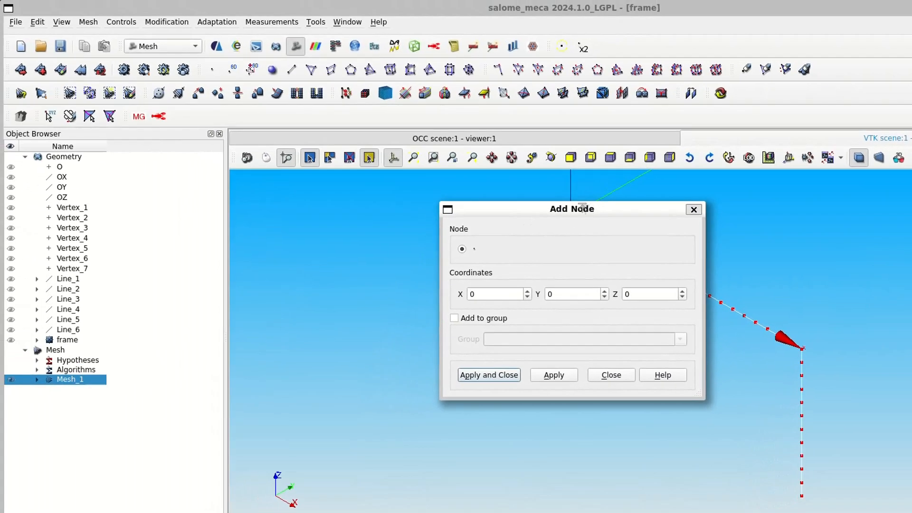
{"action": "left_click_drag", "start_coordinate": [546, 192], "coordinate": [241, 191]}
{"action": "left_click_drag", "start_coordinate": [295, 208], "coordinate": [296, 207]}
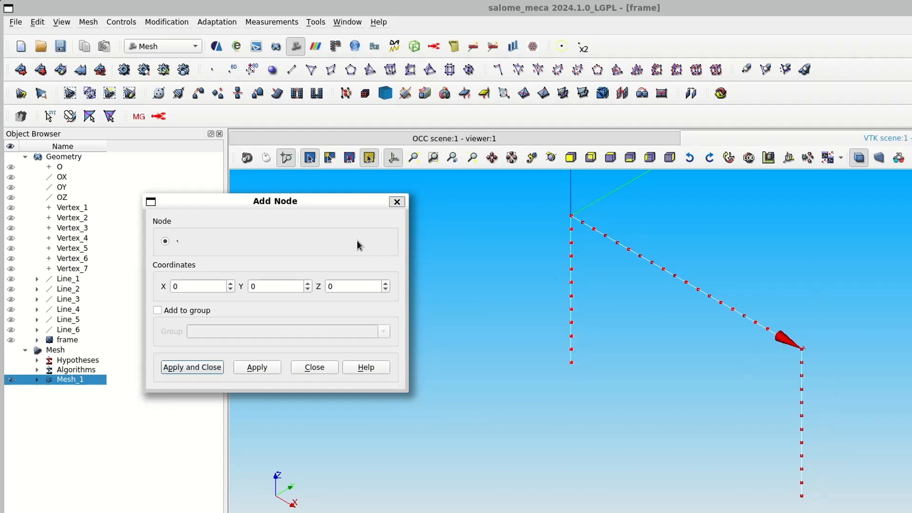
{"action": "left_click", "coordinate": [397, 201]}
Step: Switch the display mode of Mesh_1 from wireframe to Nodes
{"action": "right_click", "coordinate": [360, 268]}
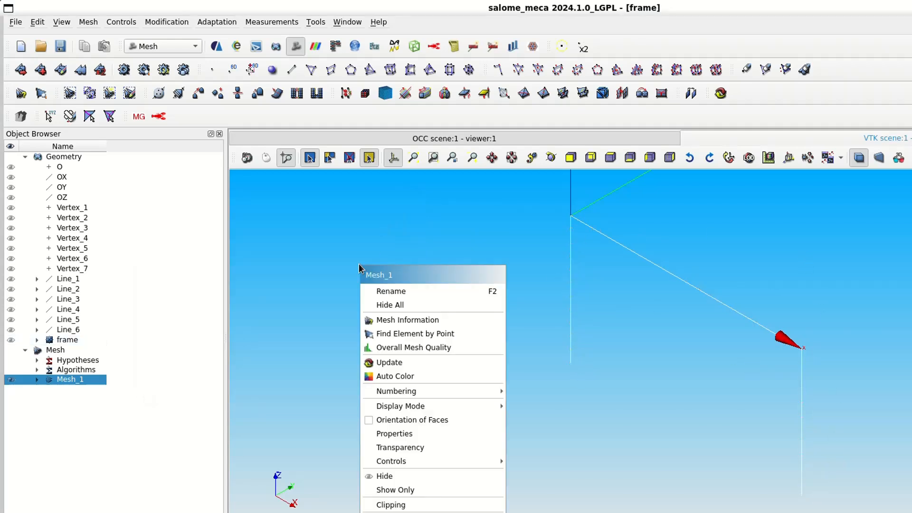
{"action": "left_click", "coordinate": [192, 430]}
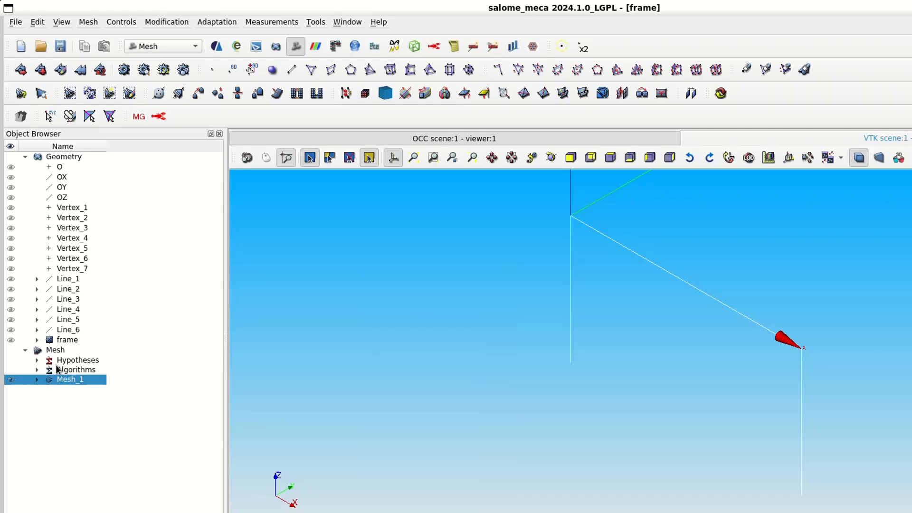
{"action": "right_click", "coordinate": [330, 270]}
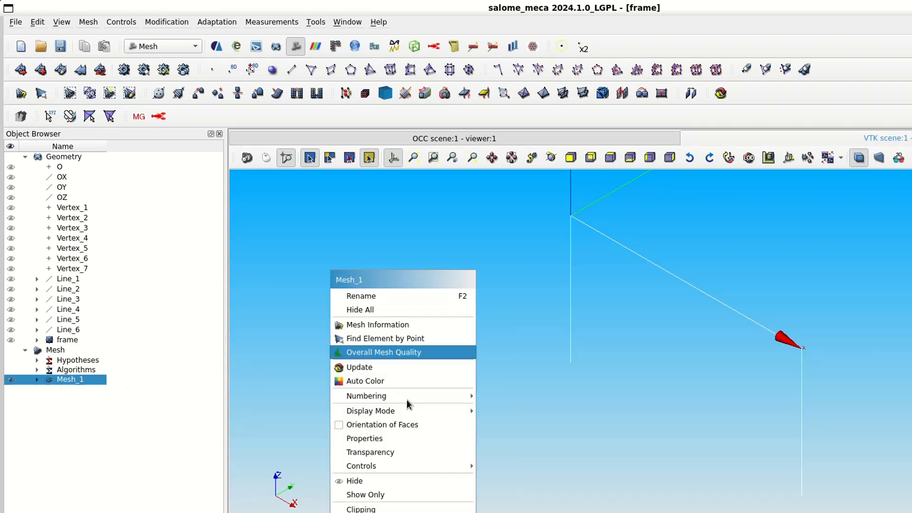
{"action": "mouse_move", "coordinate": [420, 414]}
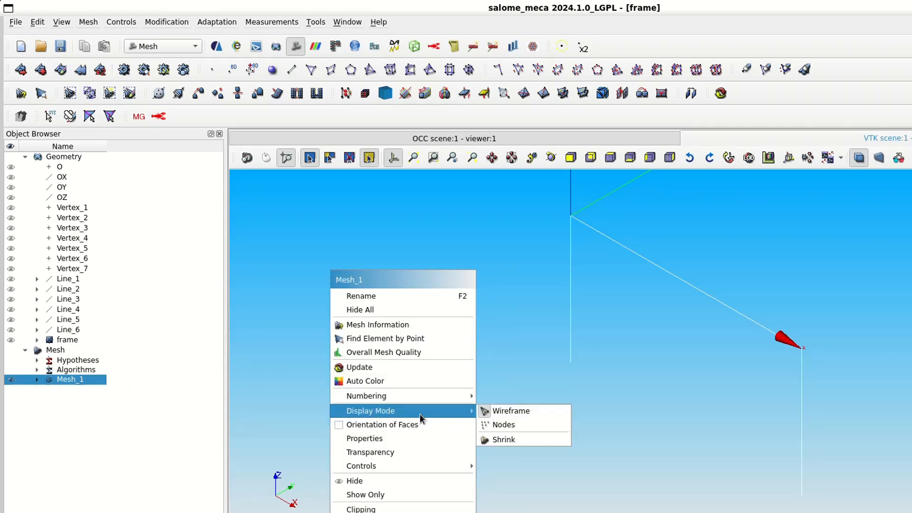
{"action": "left_click", "coordinate": [498, 425]}
Step: Show the node numbers of Mesh_1 and inspect them along the frame's members
{"action": "right_click", "coordinate": [386, 289]}
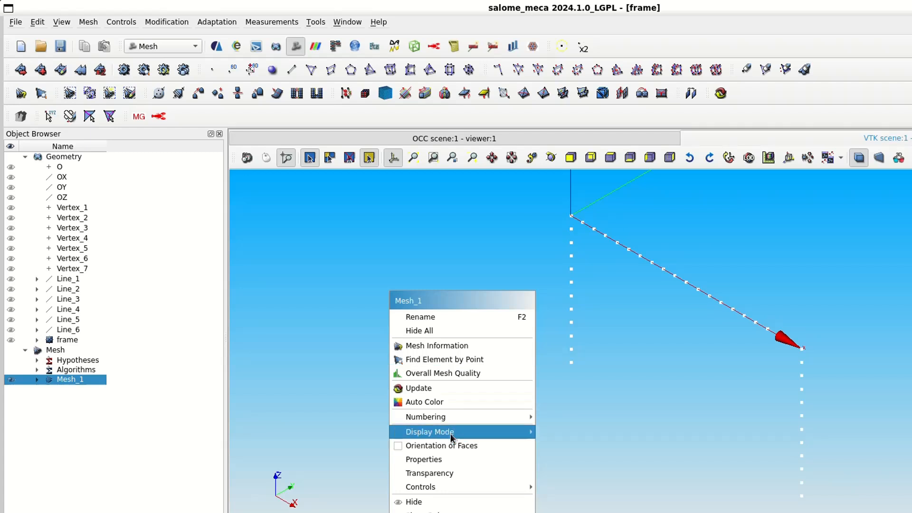
{"action": "mouse_move", "coordinate": [454, 417]}
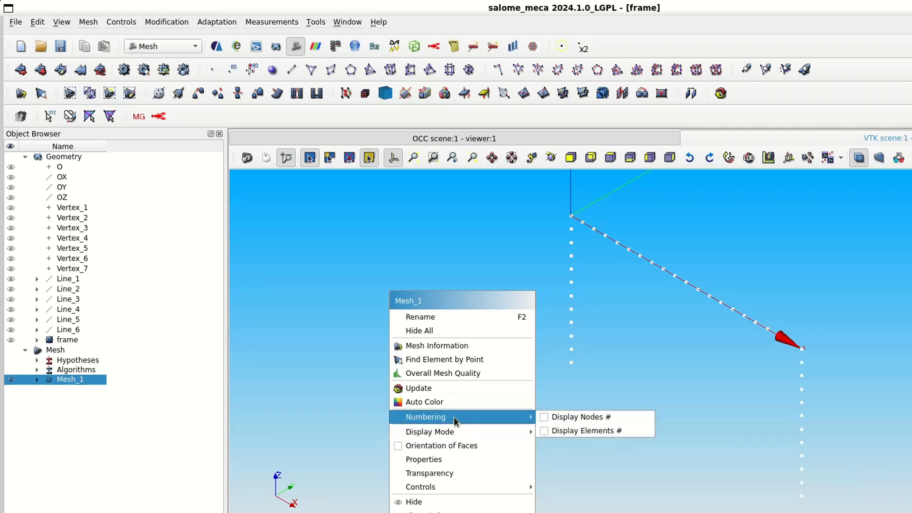
{"action": "left_click", "coordinate": [545, 418]}
{"action": "scroll", "coordinate": [569, 343], "scroll_direction": "up", "scroll_amount": 3}
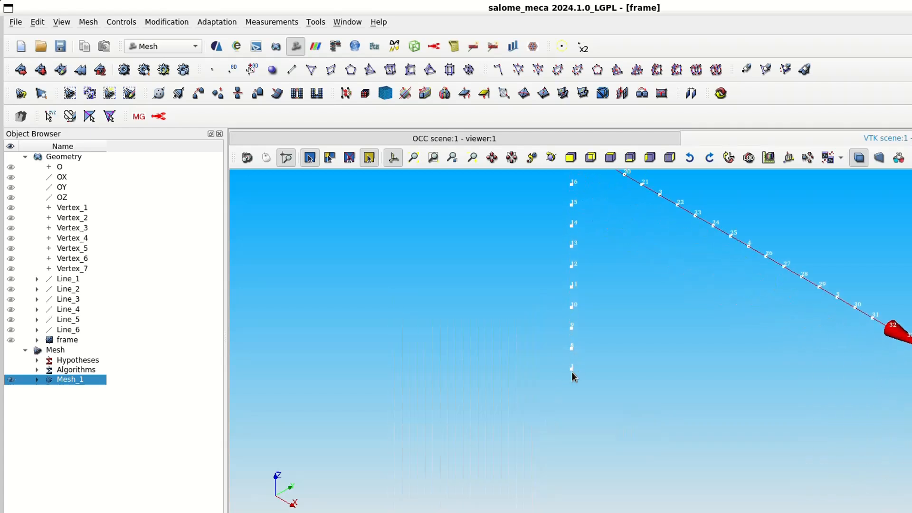
{"action": "scroll", "coordinate": [596, 198], "scroll_direction": "down", "scroll_amount": 2}
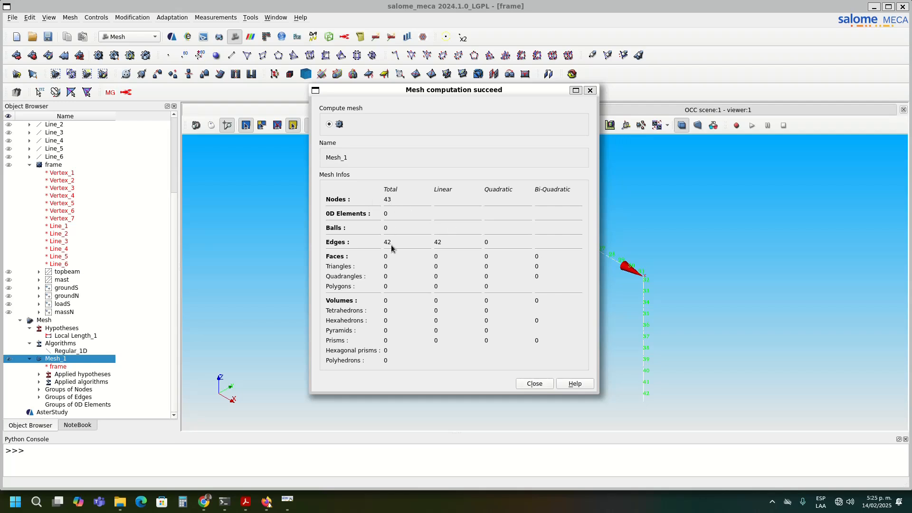
Step: Create a standalone 0D element group named massN on Mesh_1 with all elements selected
{"action": "left_click", "coordinate": [532, 384]}
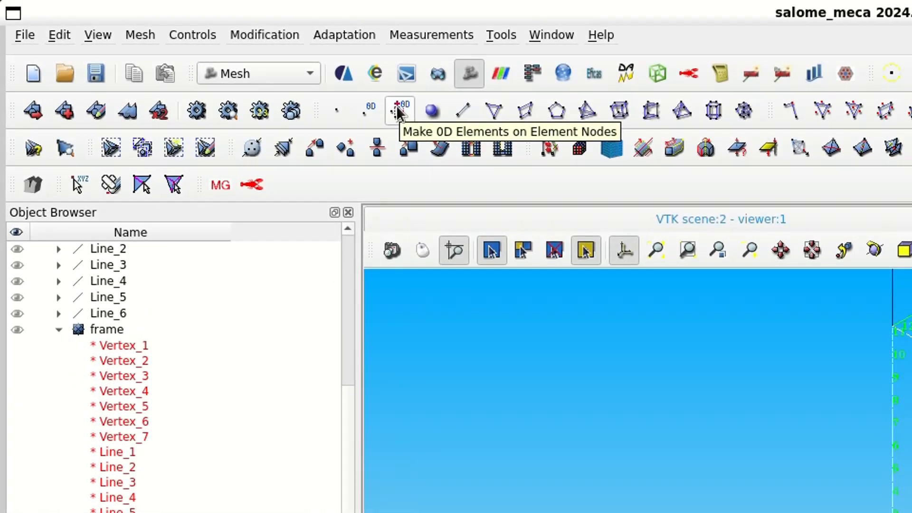
{"action": "left_click", "coordinate": [396, 105]}
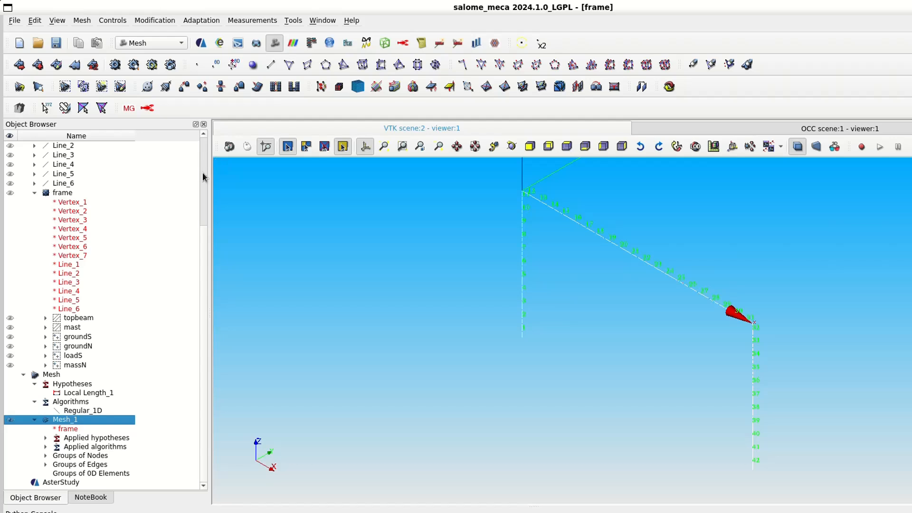
{"action": "right_click", "coordinate": [68, 420]}
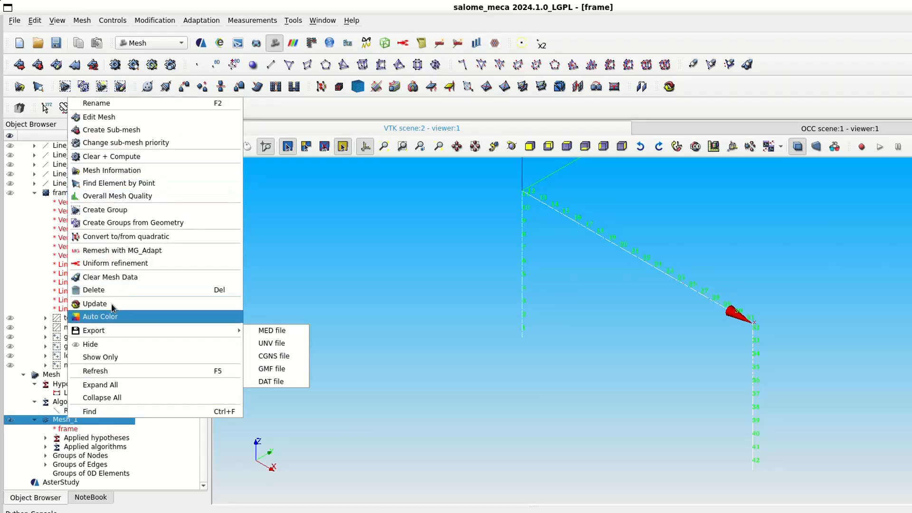
{"action": "left_click", "coordinate": [115, 211]}
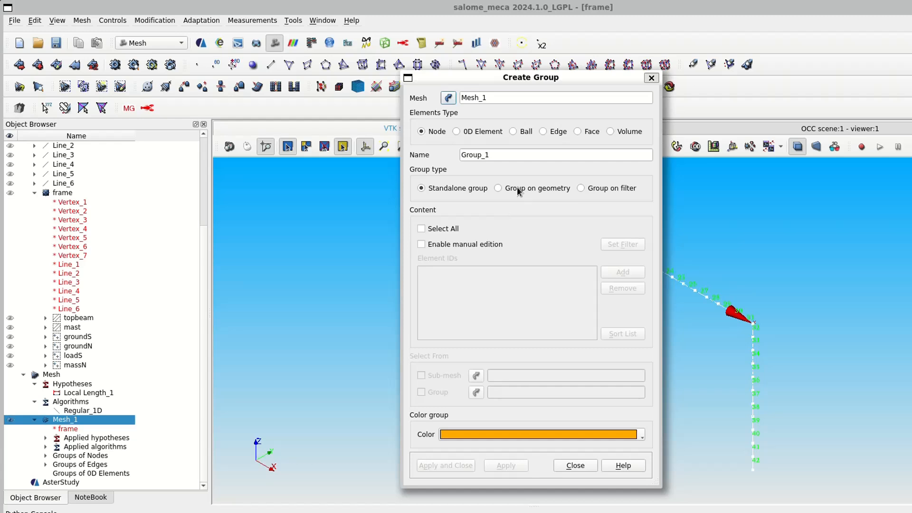
{"action": "double_click", "coordinate": [498, 157]}
{"action": "left_click", "coordinate": [455, 132]}
{"action": "type", "text": "massN"}
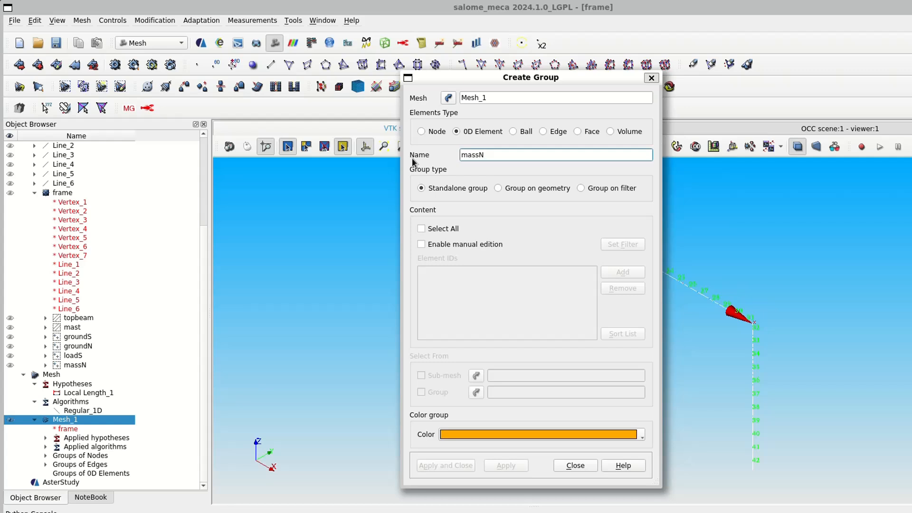
{"action": "left_click", "coordinate": [425, 231]}
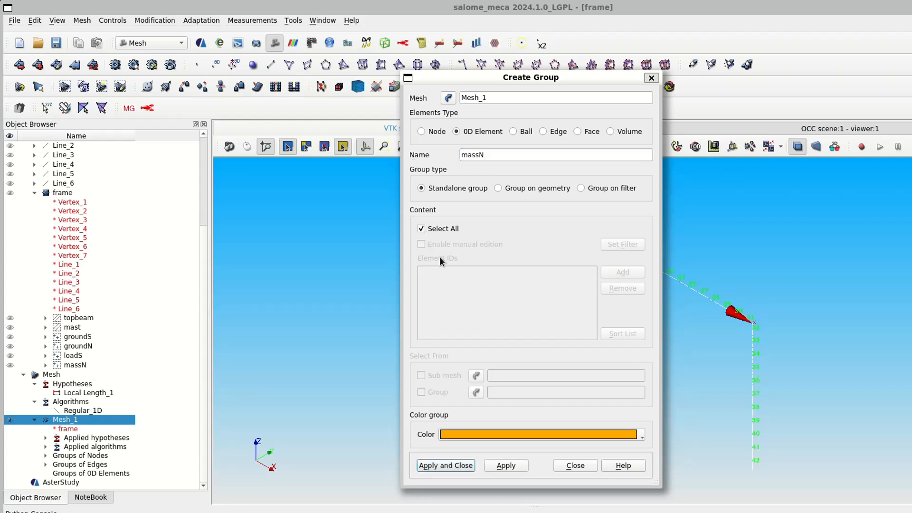
{"action": "left_click", "coordinate": [464, 466]}
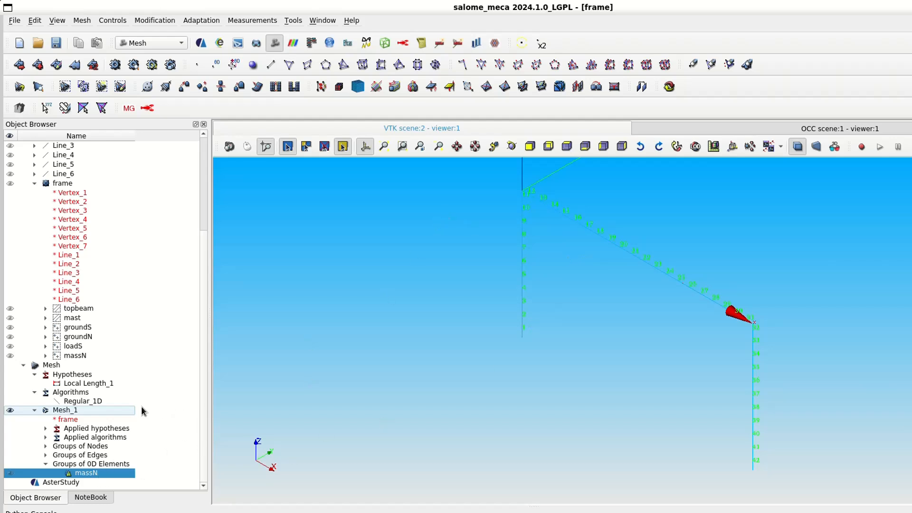
Step: Start Make 0D Elements on Element Nodes and choose Mesh_1 as the target mesh
{"action": "left_click", "coordinate": [238, 68]}
{"action": "left_click_drag", "start_coordinate": [575, 243], "coordinate": [358, 217]}
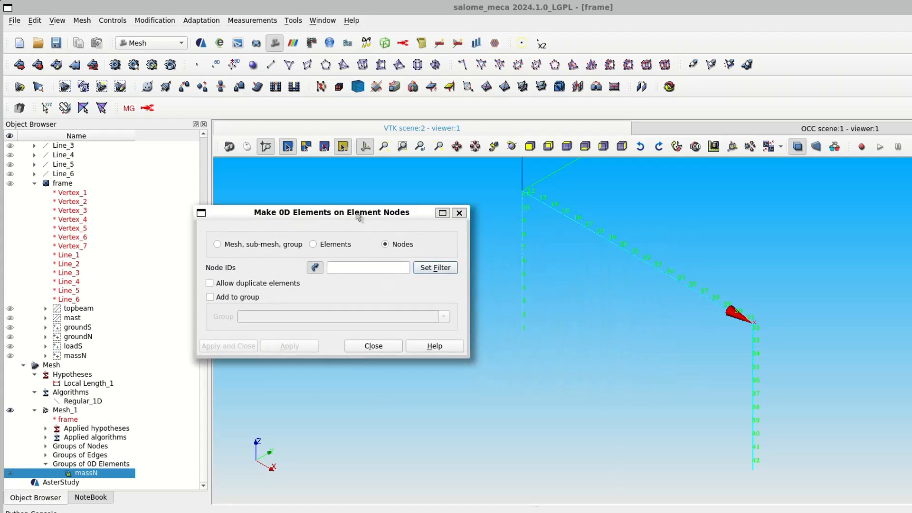
{"action": "left_click", "coordinate": [218, 244]}
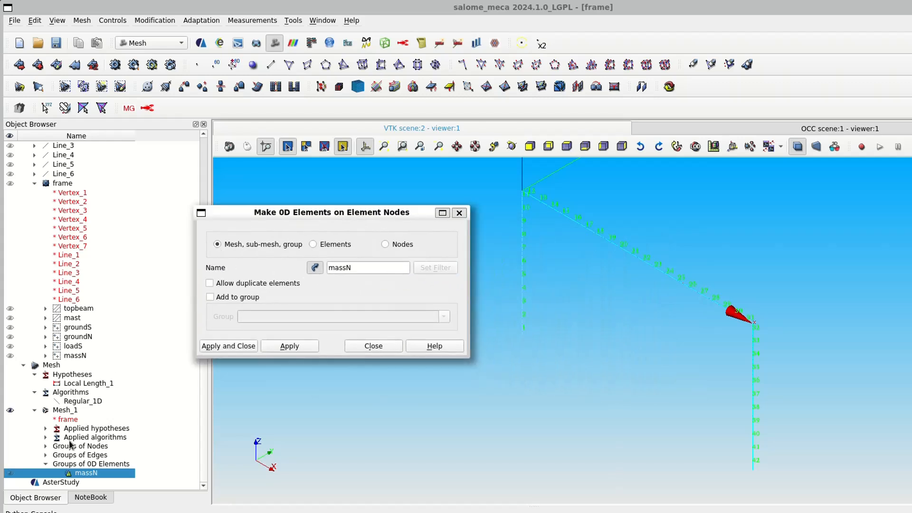
{"action": "left_click", "coordinate": [63, 411]}
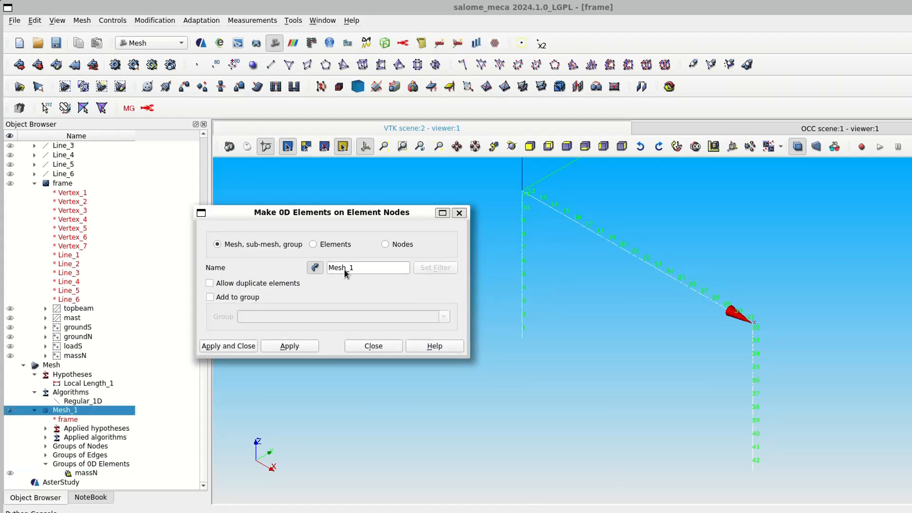
Step: Switch Mesh_1 to the Nodes display mode and show its node numbers
{"action": "right_click", "coordinate": [582, 280]}
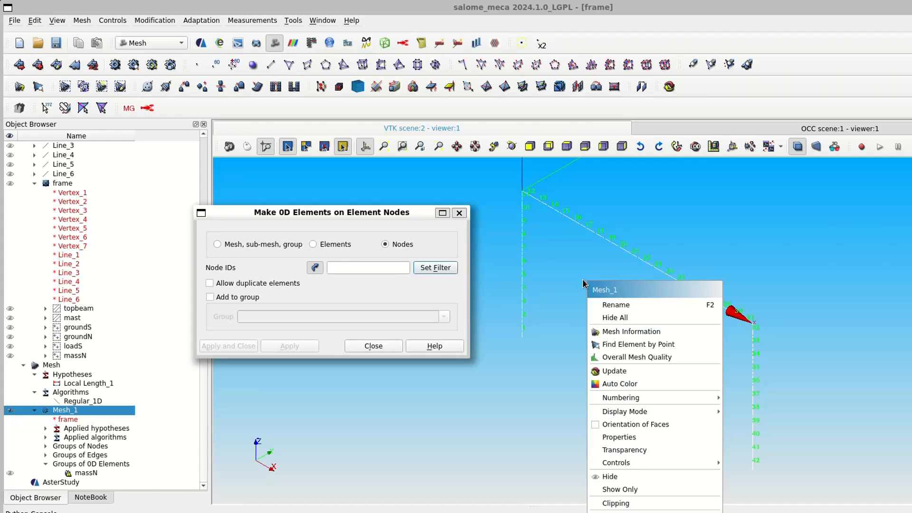
{"action": "mouse_move", "coordinate": [636, 413]}
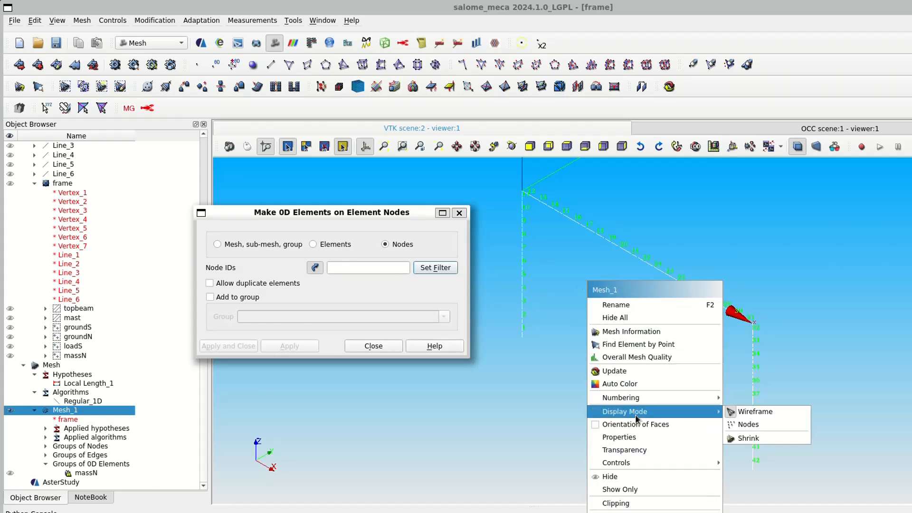
{"action": "left_click", "coordinate": [755, 424]}
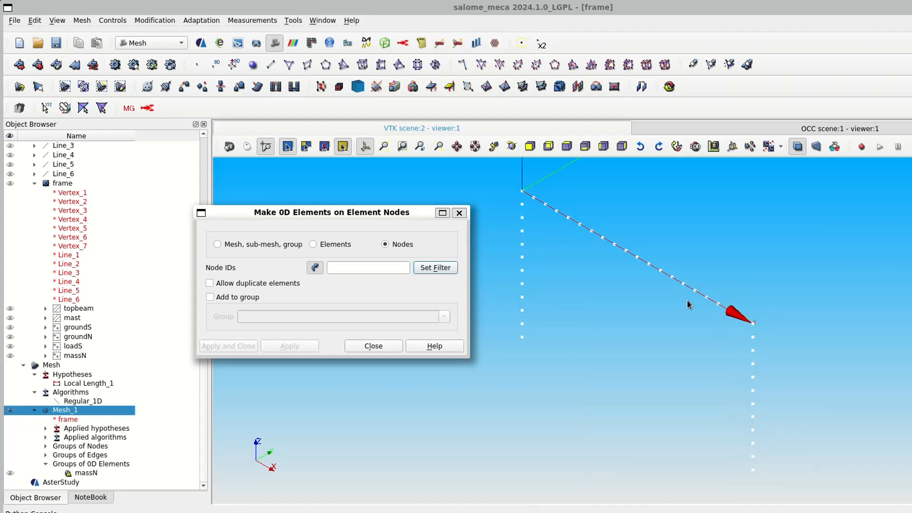
{"action": "right_click", "coordinate": [641, 326]}
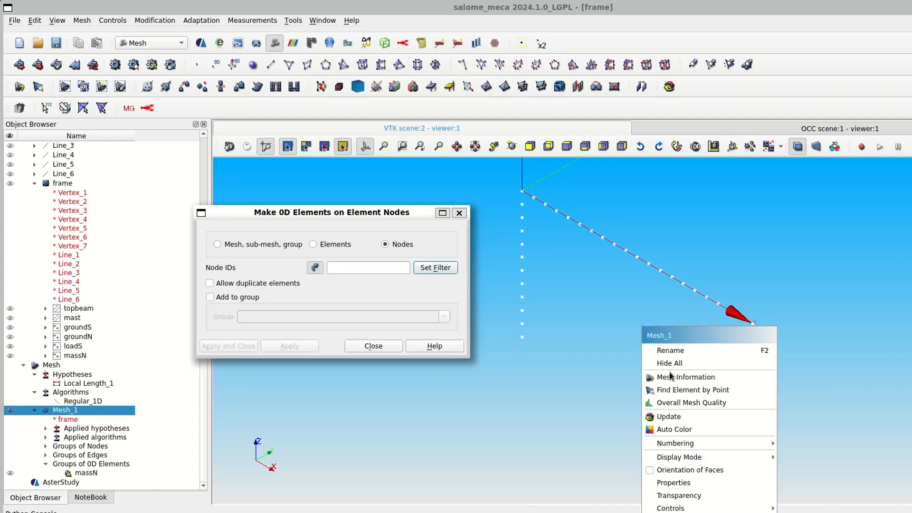
{"action": "mouse_move", "coordinate": [698, 444]}
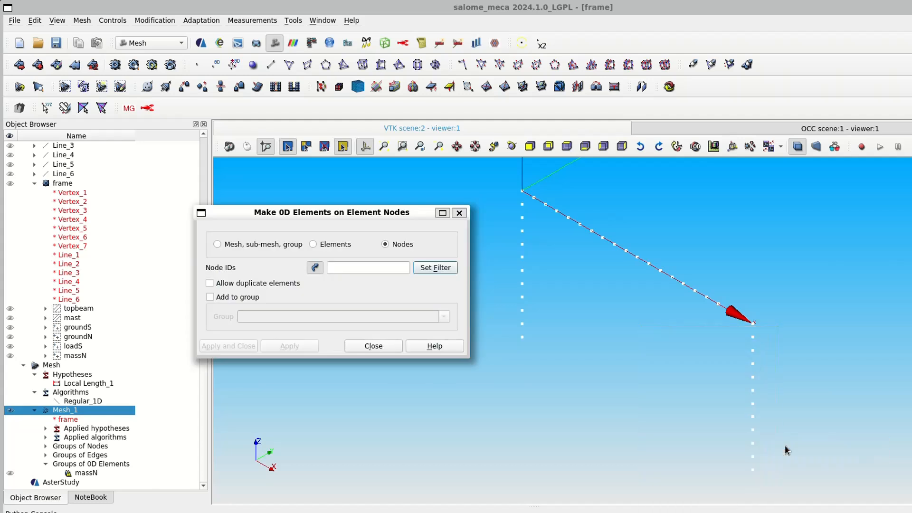
{"action": "left_click", "coordinate": [817, 443]}
Step: Create a 0D element on node 5 of the sloping beam and add it to the group massN
{"action": "left_click", "coordinate": [696, 291]}
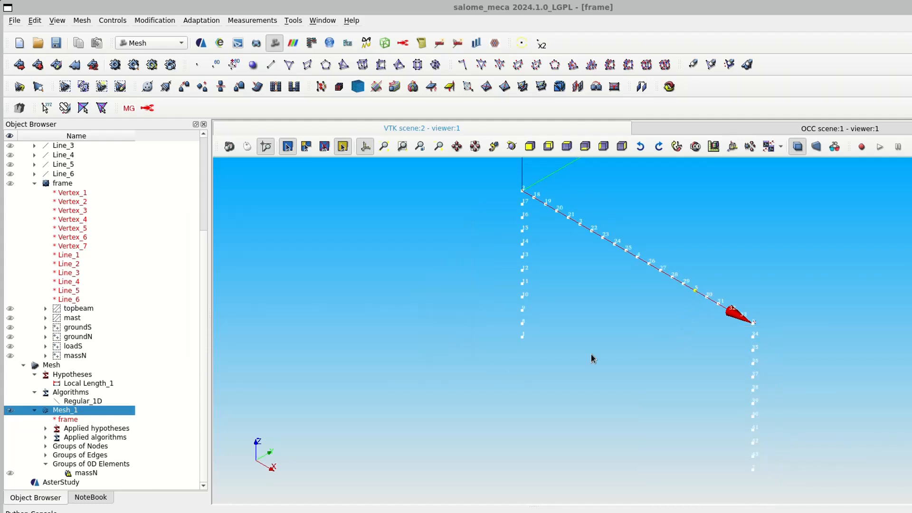
{"action": "key", "text": "alt+Tab"}
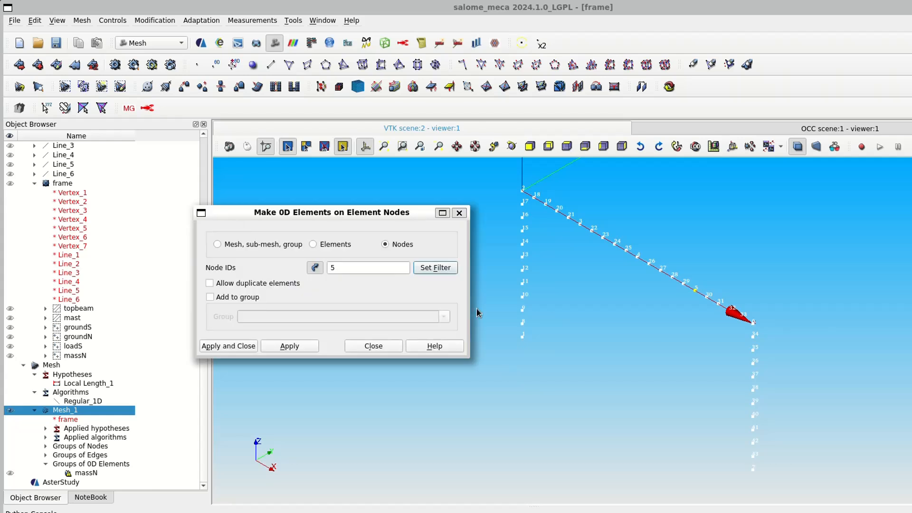
{"action": "left_click", "coordinate": [217, 298]}
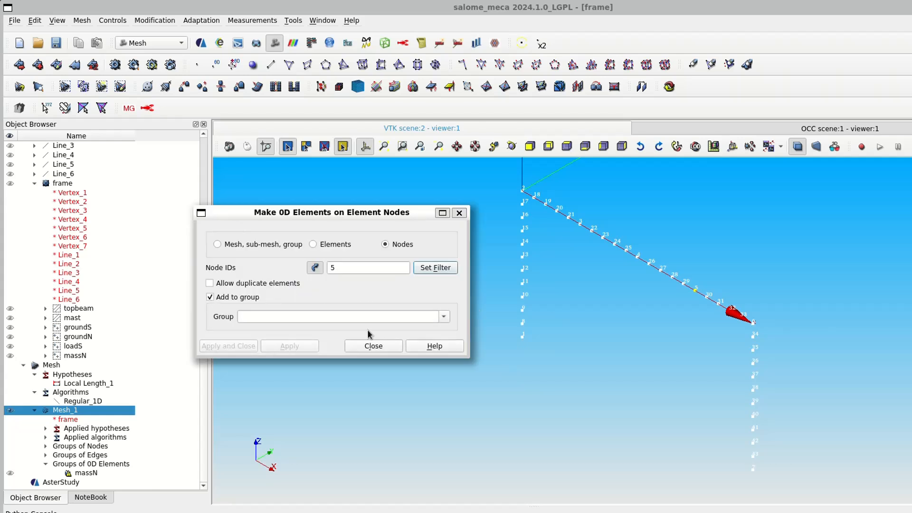
{"action": "left_click", "coordinate": [443, 316]}
{"action": "left_click", "coordinate": [310, 335]}
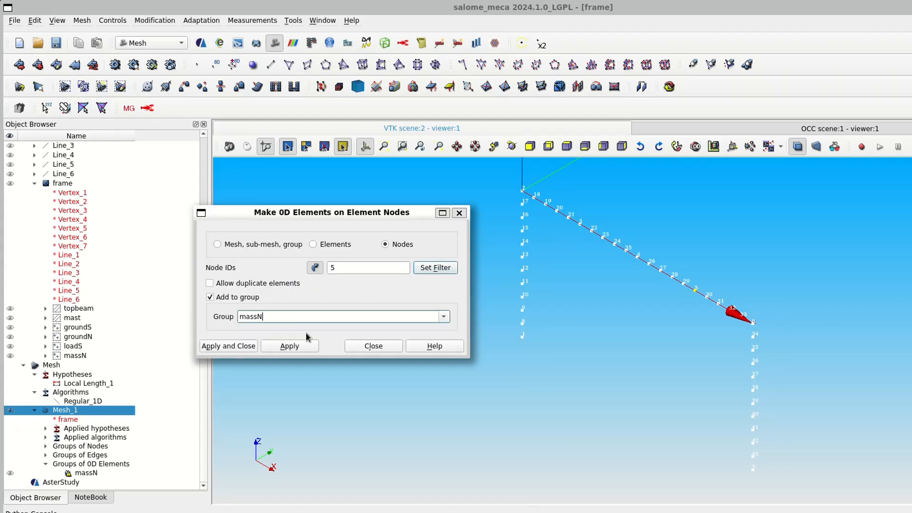
{"action": "left_click", "coordinate": [249, 346]}
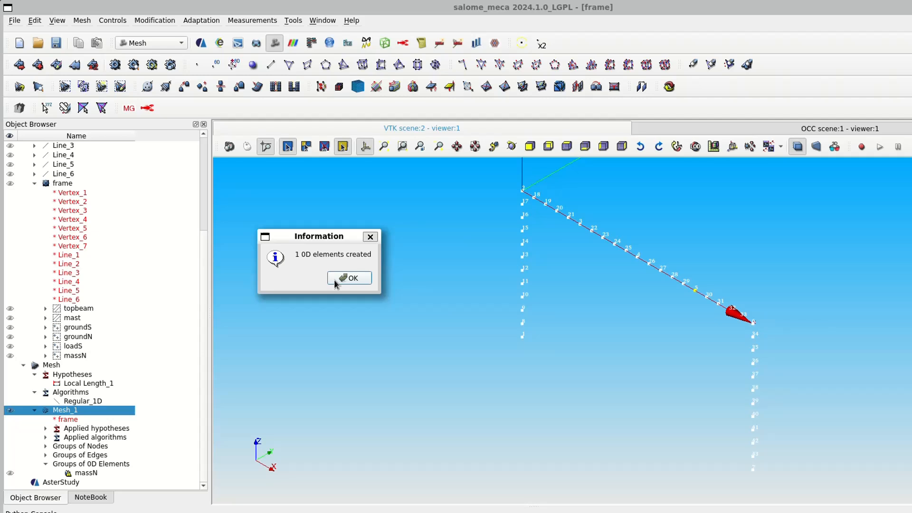
{"action": "left_click", "coordinate": [337, 279]}
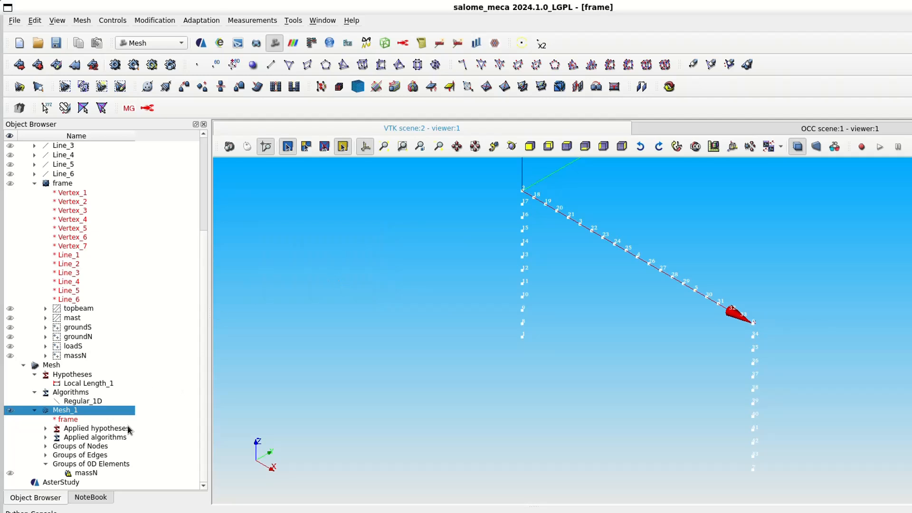
Step: Update the 0D element group massN of Mesh_1
{"action": "left_click", "coordinate": [78, 473]}
{"action": "right_click", "coordinate": [78, 473]}
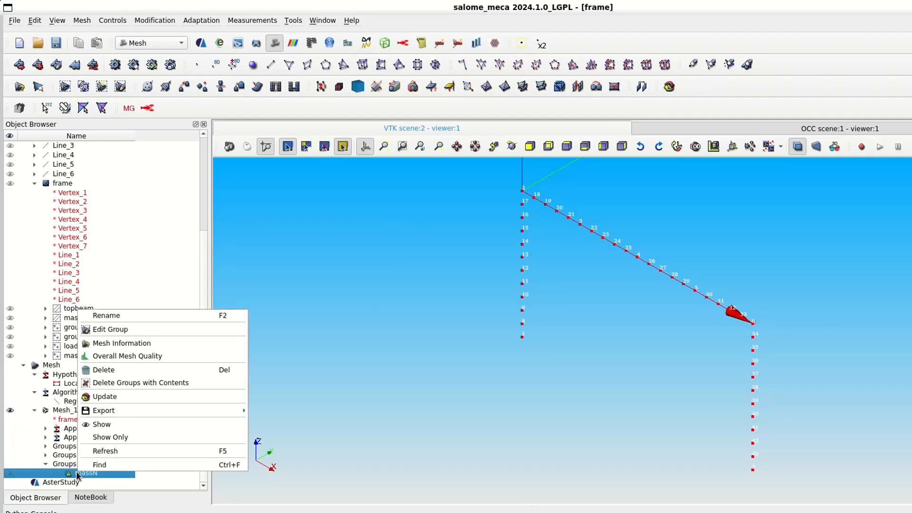
{"action": "left_click", "coordinate": [114, 396]}
Step: Update Mesh_1 and compute it again
{"action": "left_click", "coordinate": [62, 410]}
{"action": "right_click", "coordinate": [60, 411]}
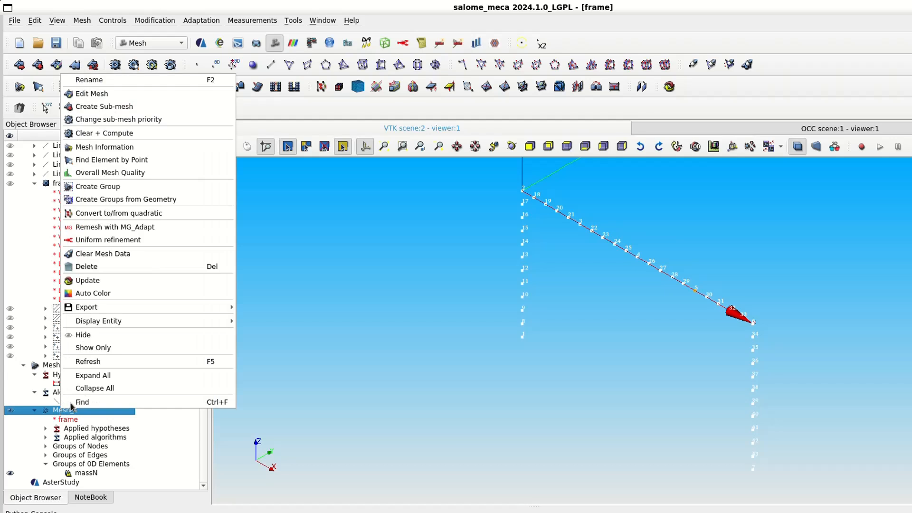
{"action": "left_click", "coordinate": [96, 281]}
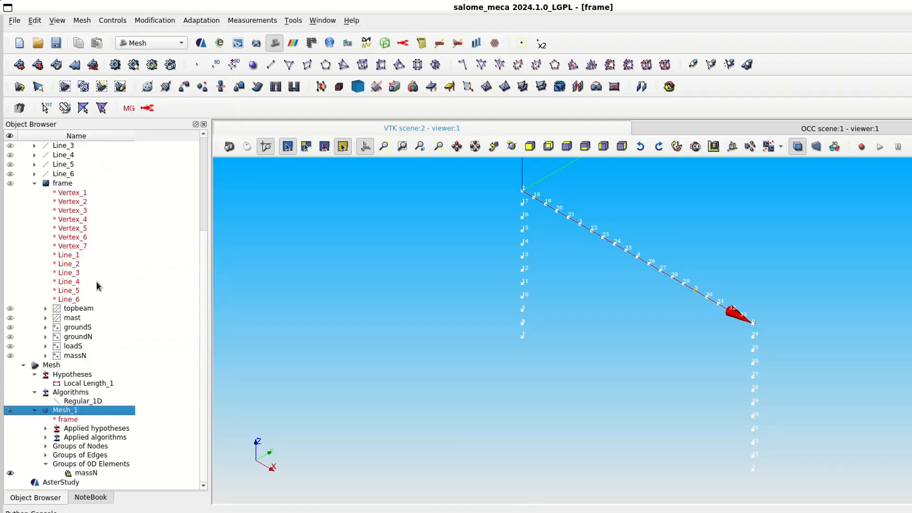
{"action": "left_click", "coordinate": [114, 65]}
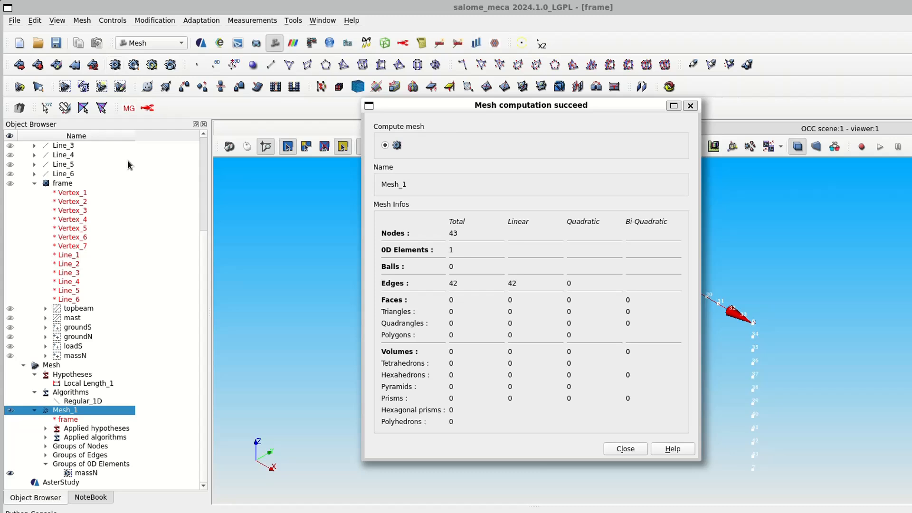
{"action": "left_click", "coordinate": [615, 448]}
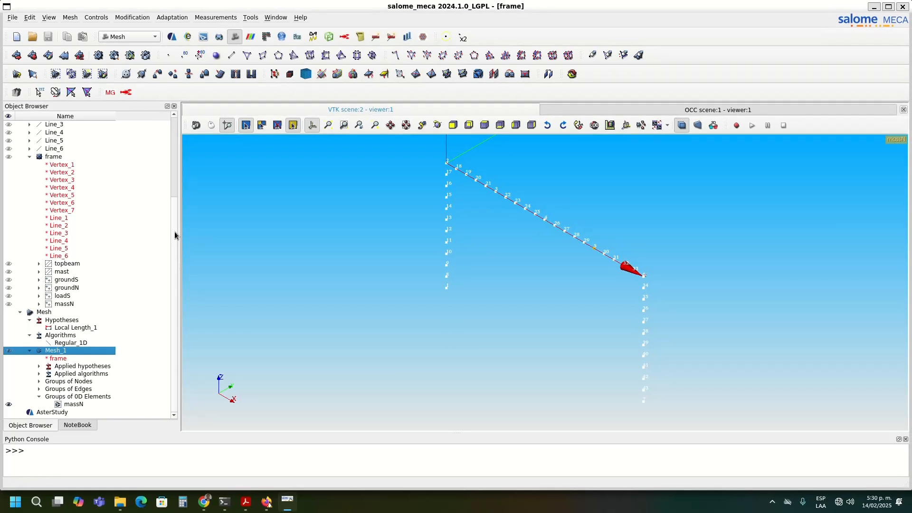
Step: Switch to the AsterStudy module and delete the existing Stage_1 from CurrentCase
{"action": "left_click", "coordinate": [147, 40]}
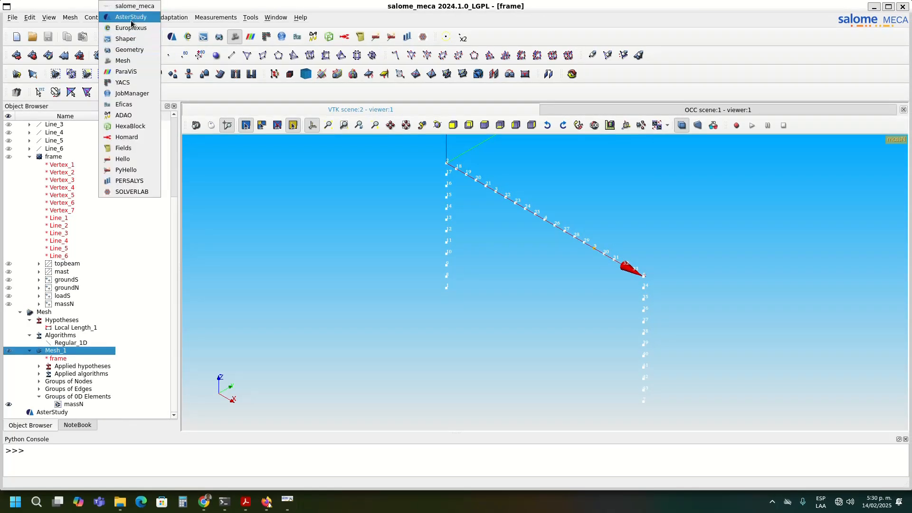
{"action": "left_click", "coordinate": [131, 20]}
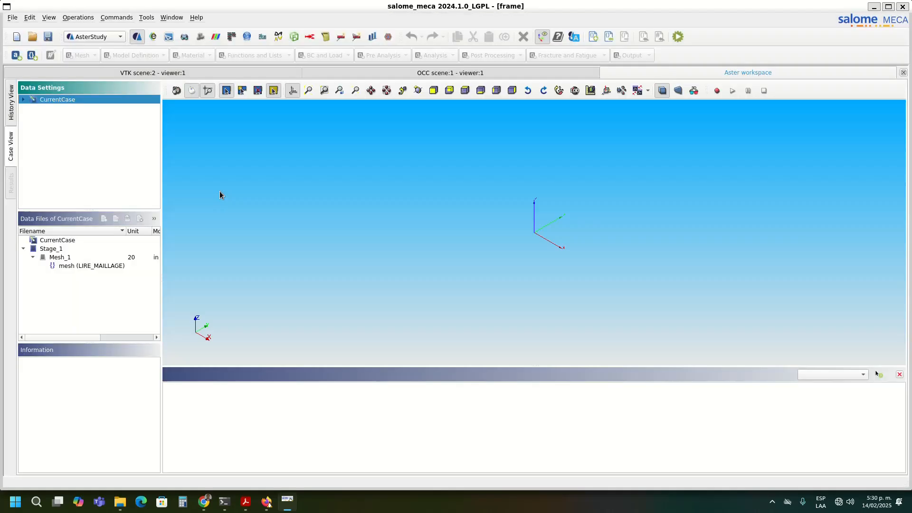
{"action": "left_click", "coordinate": [22, 99]}
{"action": "right_click", "coordinate": [46, 111]}
{"action": "left_click", "coordinate": [63, 127]}
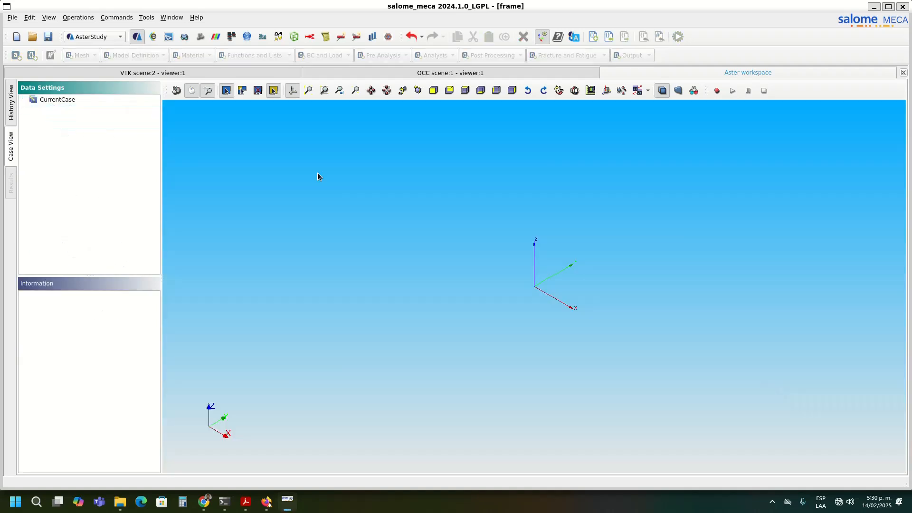
Step: Add a new empty stage to CurrentCase
{"action": "left_click", "coordinate": [49, 101]}
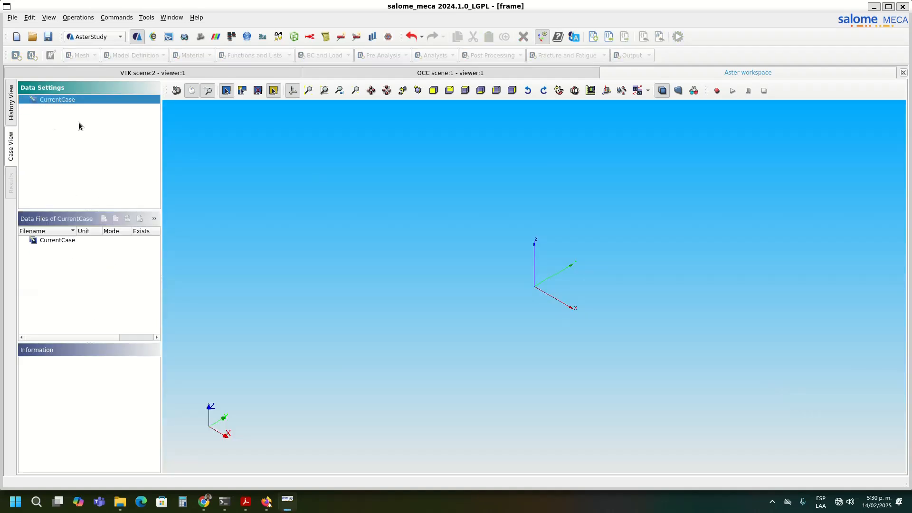
{"action": "right_click", "coordinate": [46, 102]}
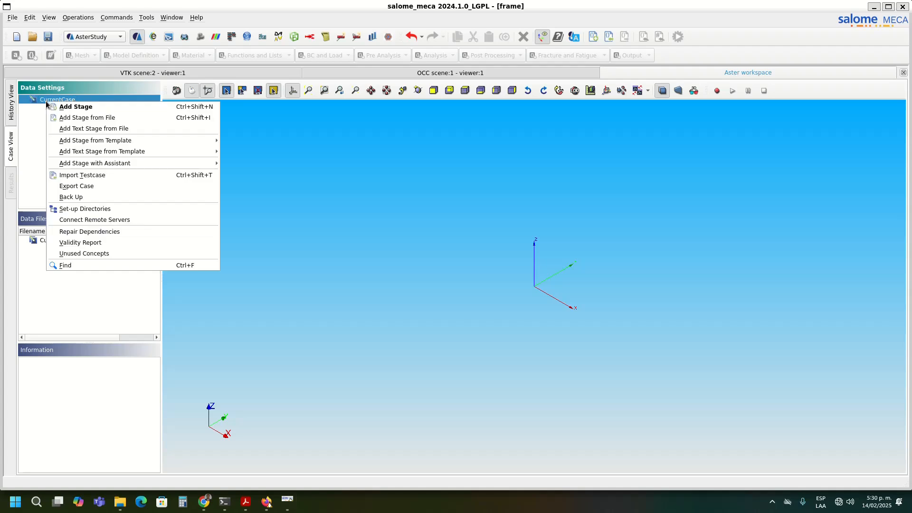
{"action": "left_click", "coordinate": [59, 106]}
Step: Add a LIRE_MAILLAGE command to the stage that reads Mesh_1 as its UNITE
{"action": "left_click", "coordinate": [92, 59]}
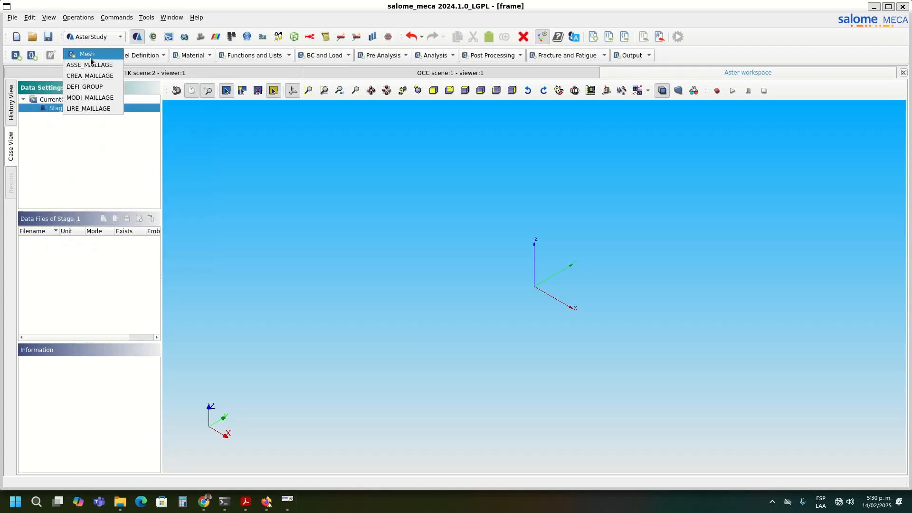
{"action": "left_click", "coordinate": [91, 109]}
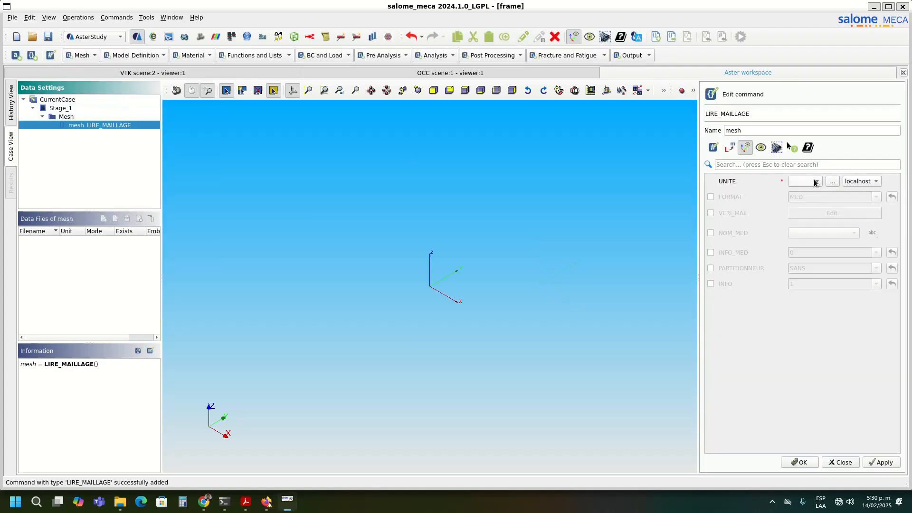
{"action": "left_click", "coordinate": [817, 185]}
{"action": "left_click", "coordinate": [807, 182]}
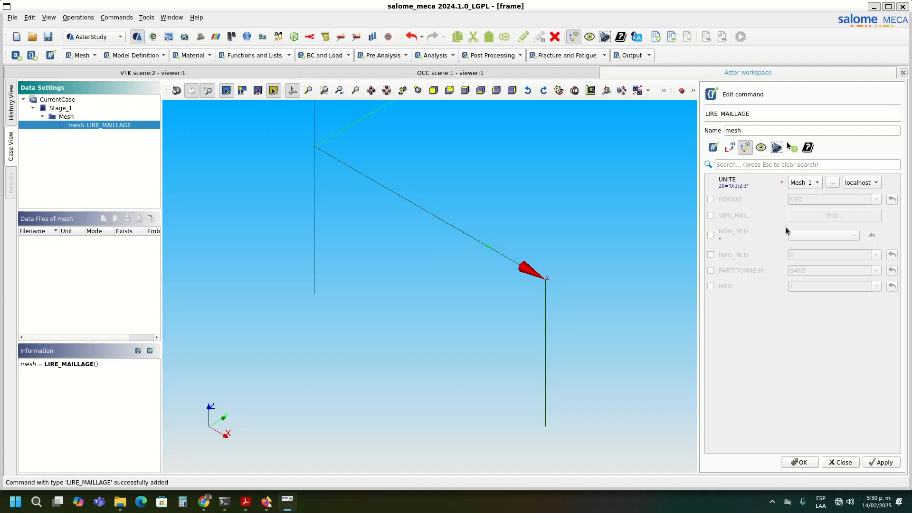
{"action": "left_click", "coordinate": [800, 462]}
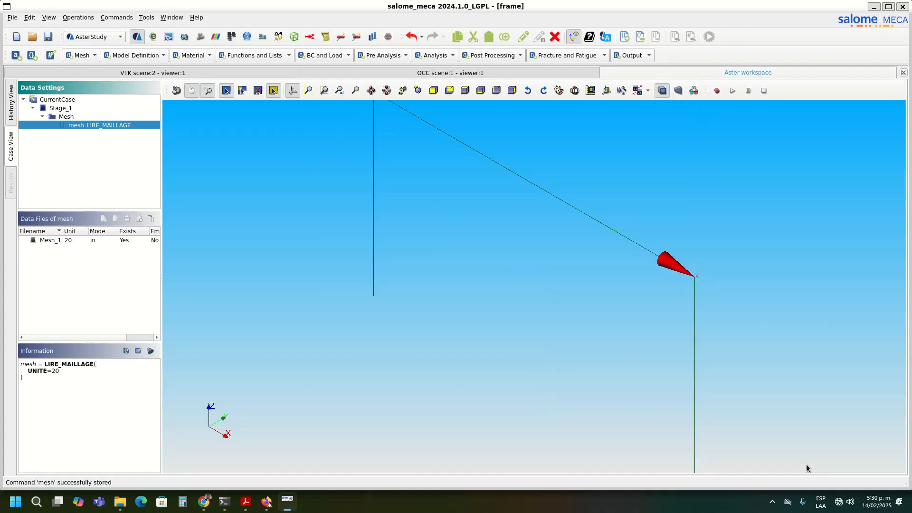
Step: Add an AFFE_MODELE command for the mesh, enable AFFE and open a new AFFE item
{"action": "left_click", "coordinate": [90, 54]}
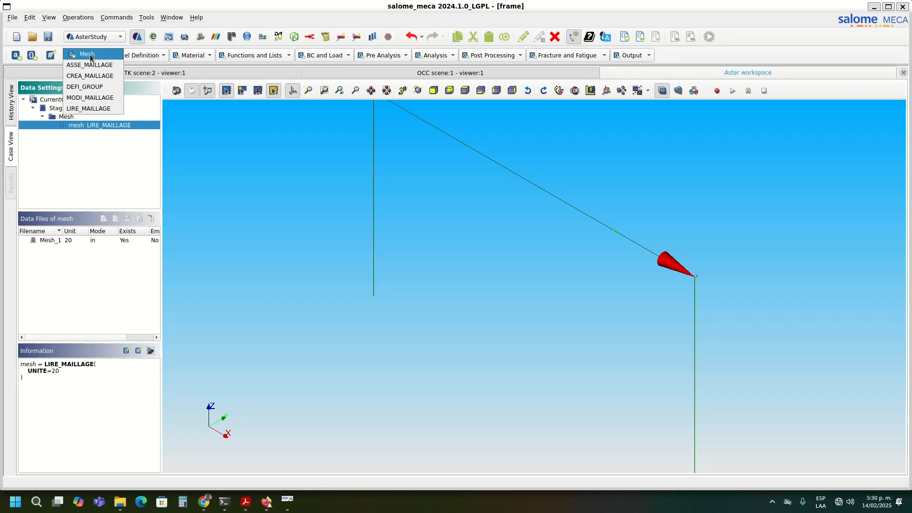
{"action": "left_click", "coordinate": [137, 54]}
{"action": "left_click", "coordinate": [134, 55]}
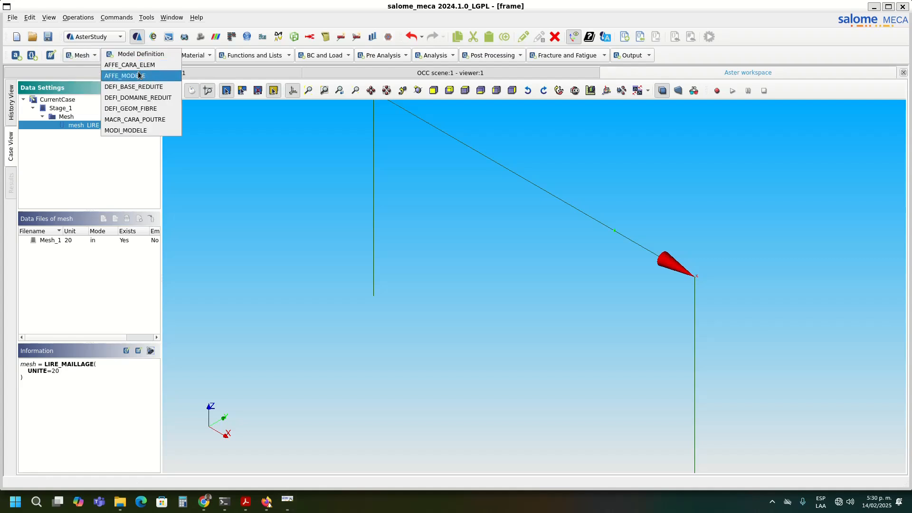
{"action": "left_click", "coordinate": [141, 77]}
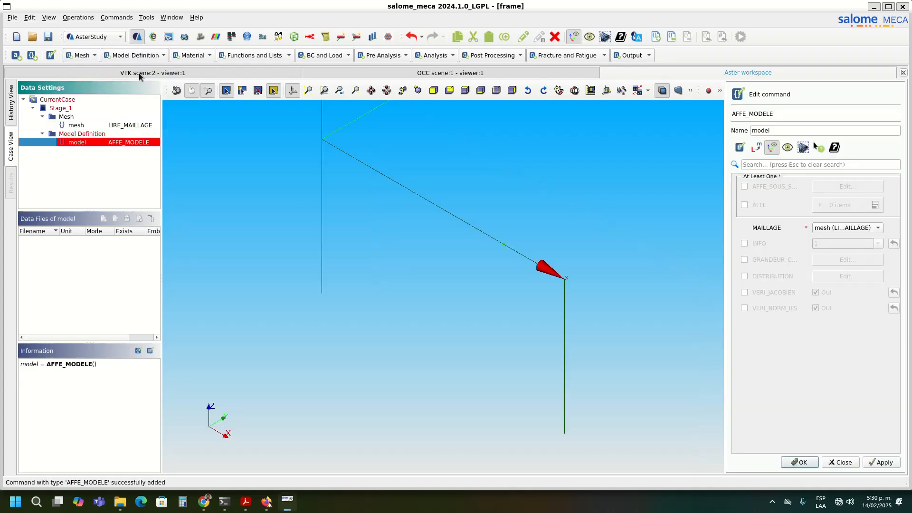
{"action": "left_click", "coordinate": [745, 205]}
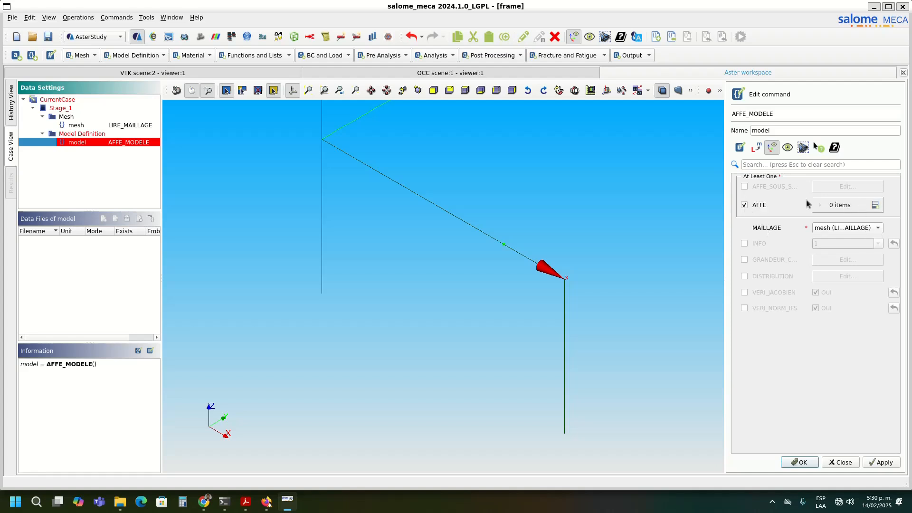
{"action": "left_click", "coordinate": [875, 205]}
{"action": "left_click", "coordinate": [822, 226]}
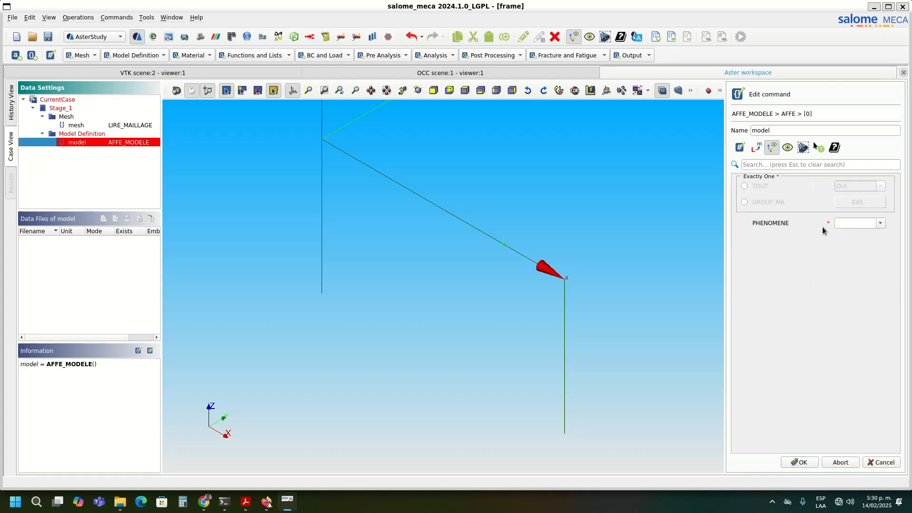
Step: Set the first AFFE item's PHENOMENE to MECANIQUE and its MODELISATION to POU_D_T
{"action": "left_click", "coordinate": [881, 223]}
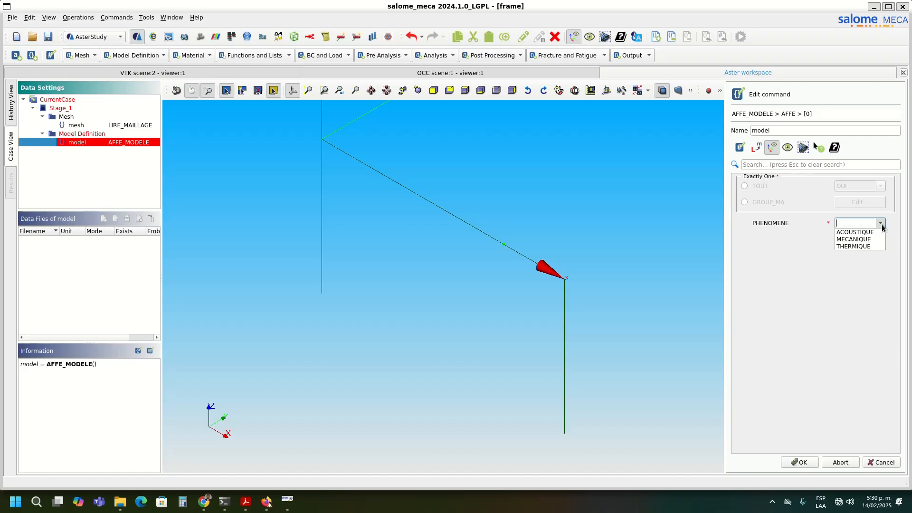
{"action": "left_click", "coordinate": [869, 241]}
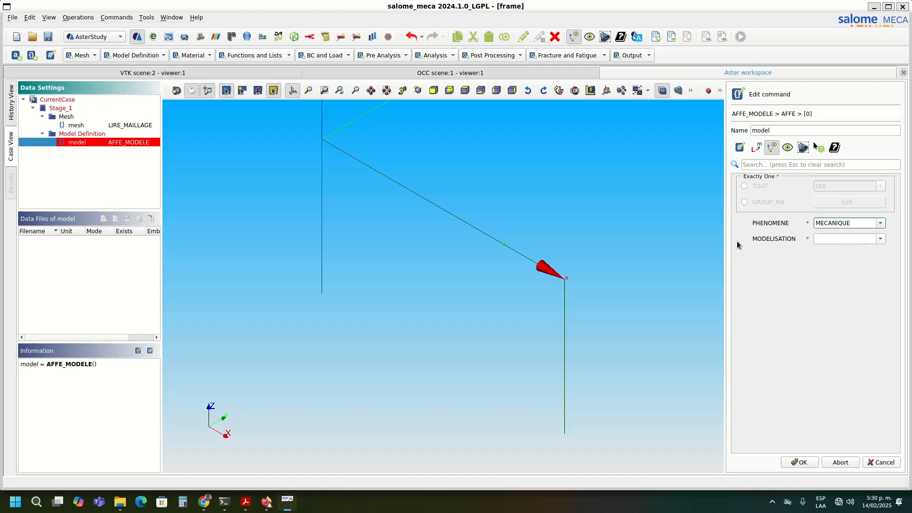
{"action": "left_click", "coordinate": [879, 239]}
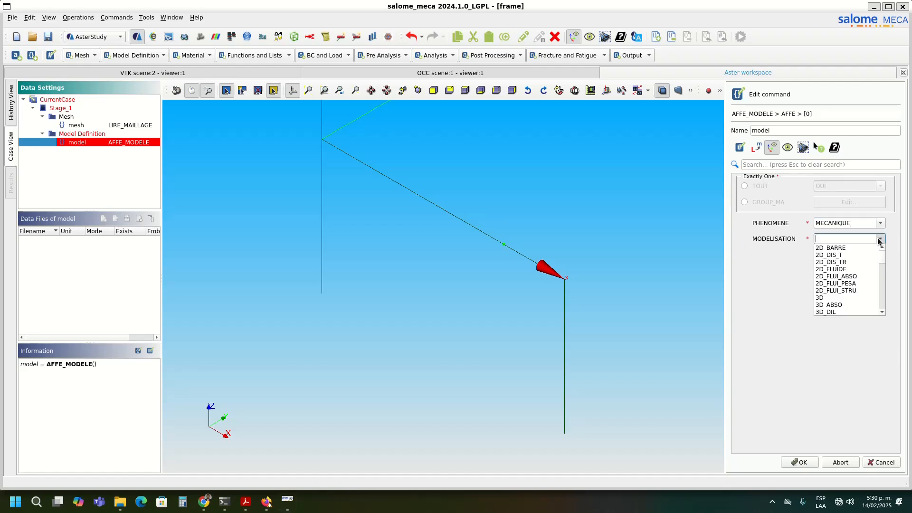
{"action": "key", "text": "p"}
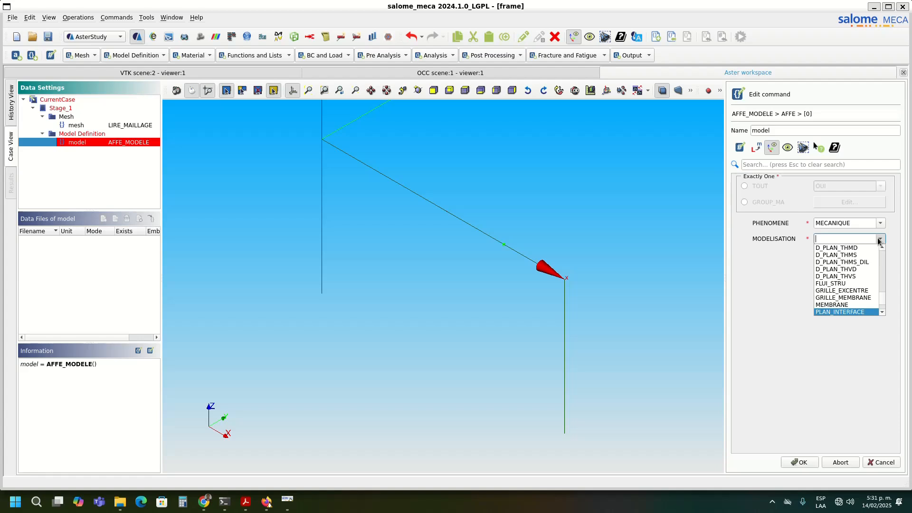
{"action": "scroll", "coordinate": [851, 260], "scroll_direction": "up", "scroll_amount": 6}
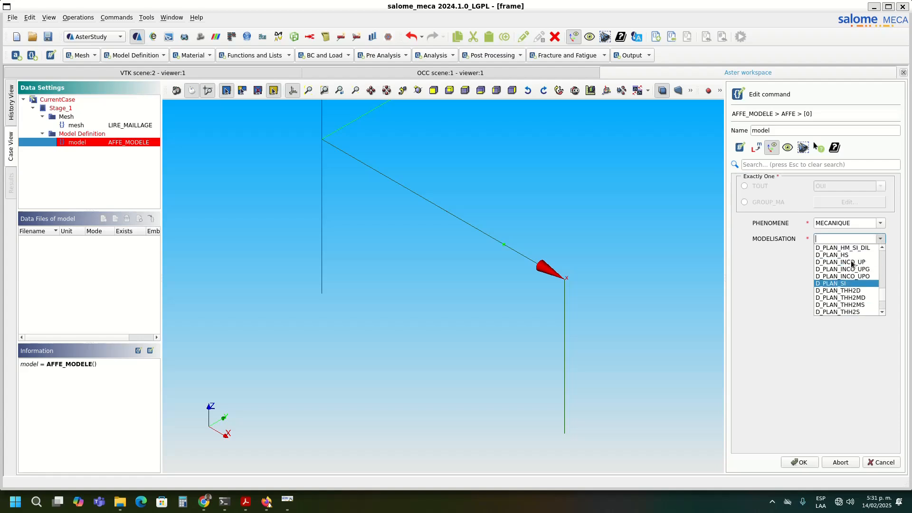
{"action": "scroll", "coordinate": [848, 264], "scroll_direction": "down", "scroll_amount": 12}
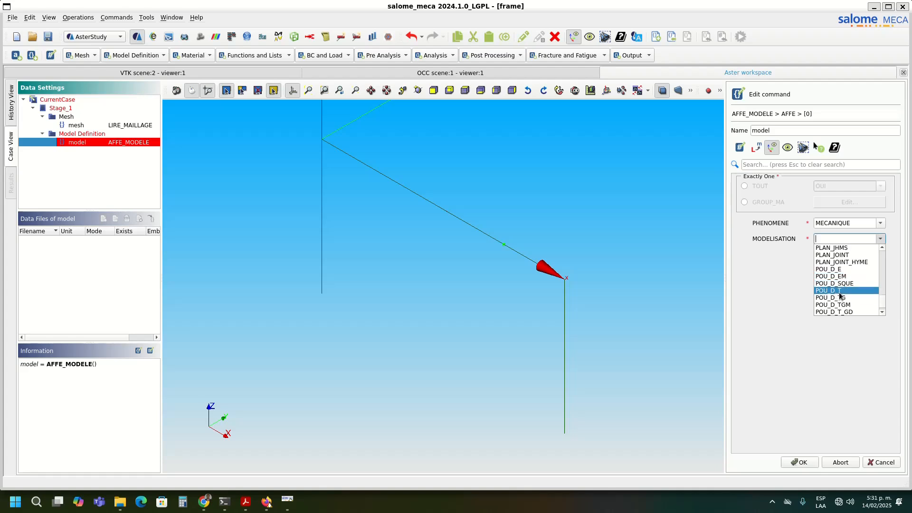
{"action": "left_click", "coordinate": [836, 291]}
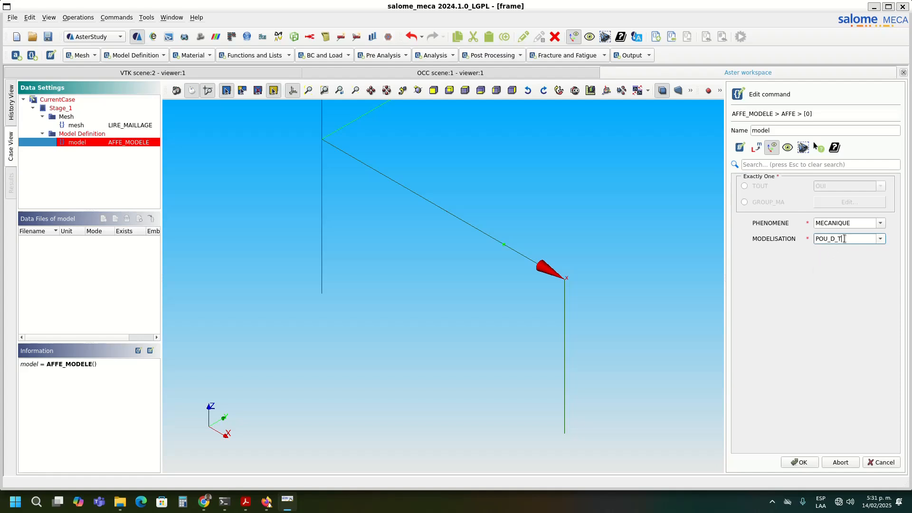
{"action": "left_click", "coordinate": [880, 238]}
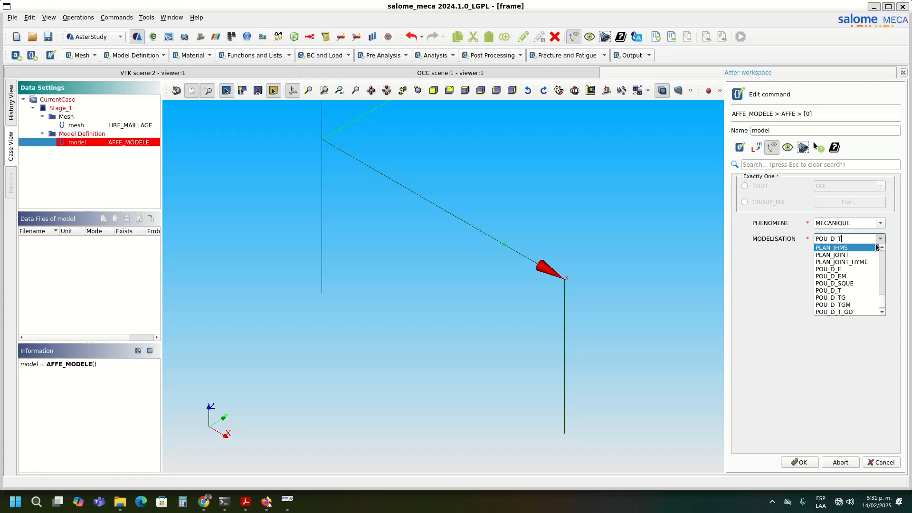
{"action": "left_click", "coordinate": [854, 288]}
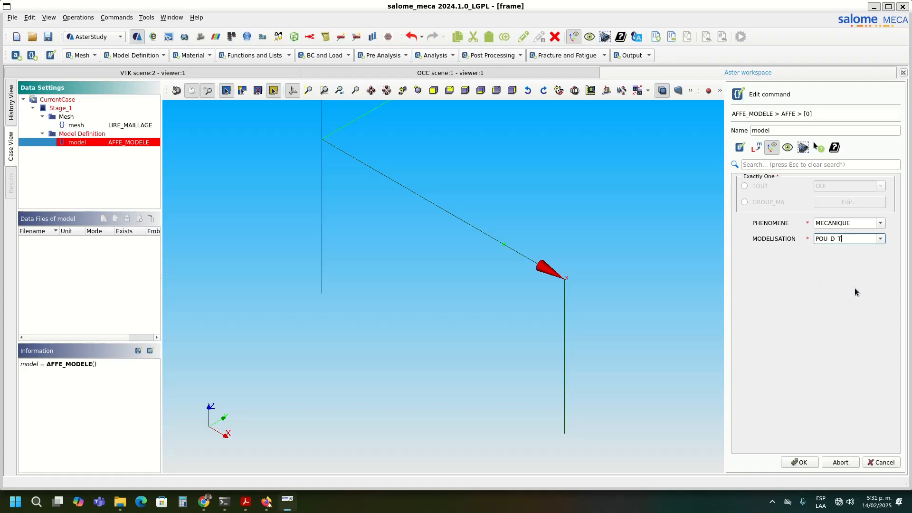
Step: Assign the first AFFE item to the 1D element groups topbeam and mast through GROUP_MA and confirm the item
{"action": "left_click", "coordinate": [744, 202]}
{"action": "left_click", "coordinate": [846, 204]}
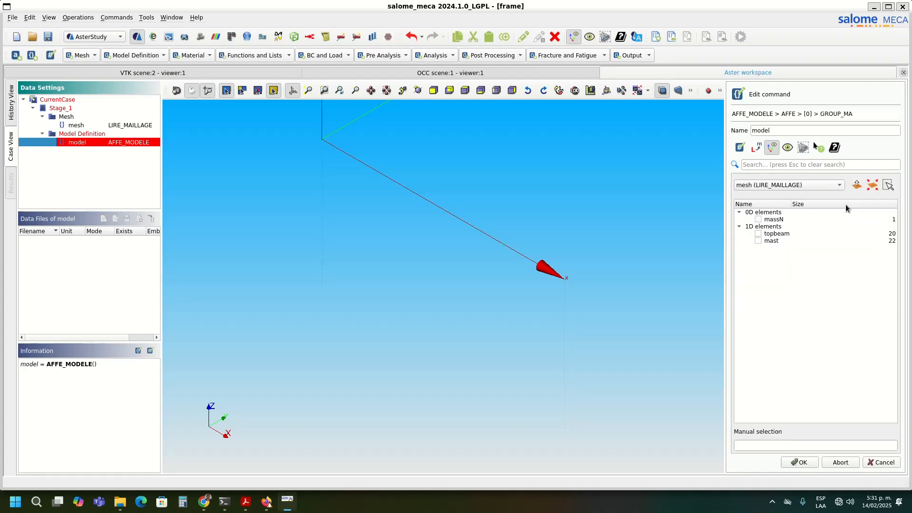
{"action": "left_click", "coordinate": [757, 234]}
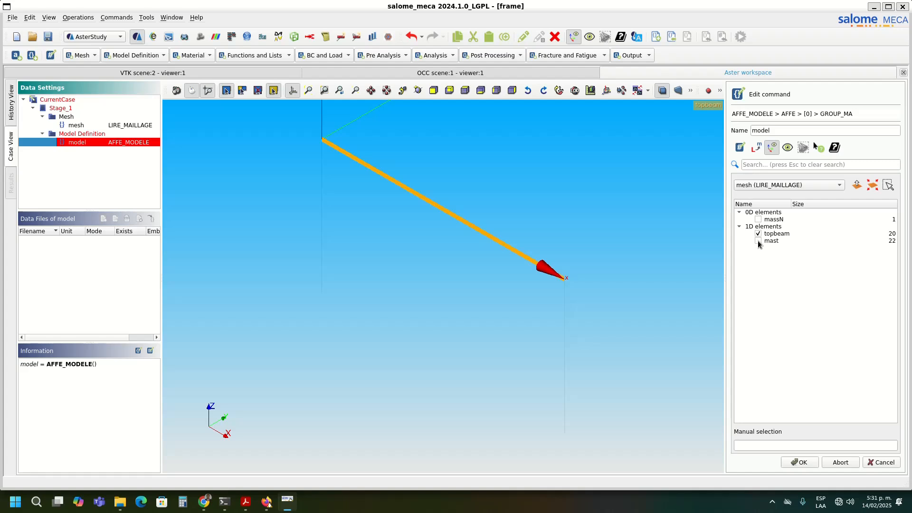
{"action": "left_click", "coordinate": [757, 241]}
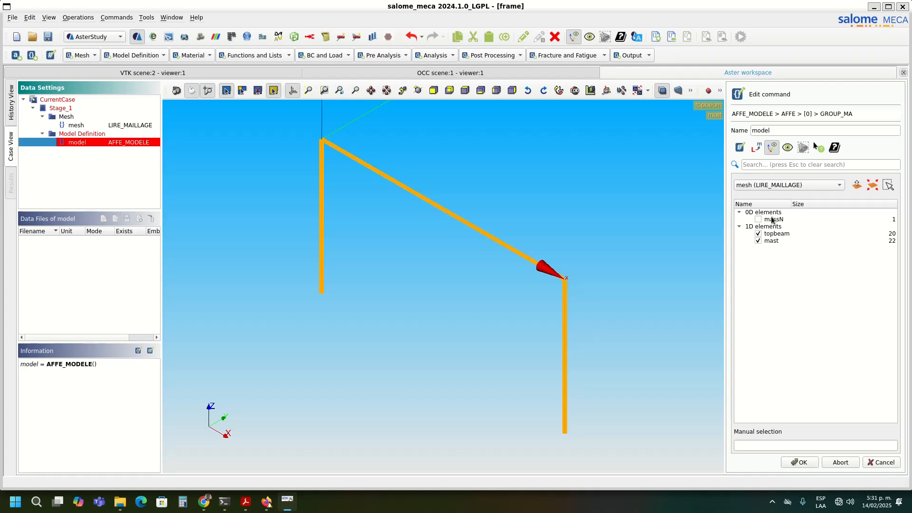
{"action": "left_click", "coordinate": [802, 464]}
{"action": "left_click", "coordinate": [802, 462]}
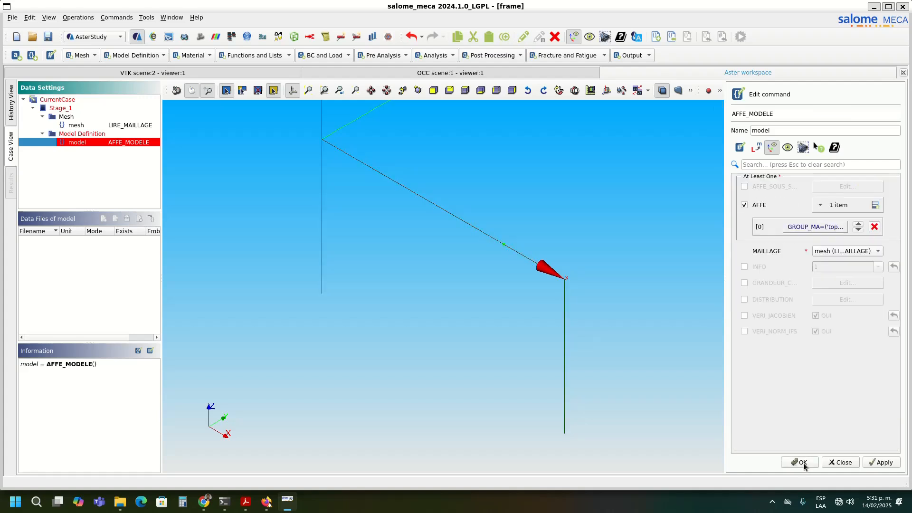
Step: Add a second AFFE item to the model and assign it to the 0D element group massN through GROUP_MA
{"action": "left_click", "coordinate": [874, 205]}
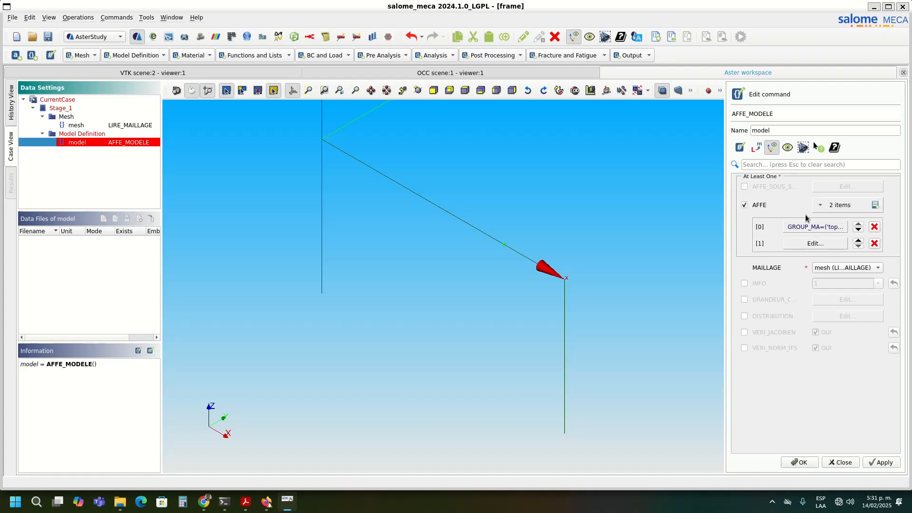
{"action": "left_click", "coordinate": [807, 245]}
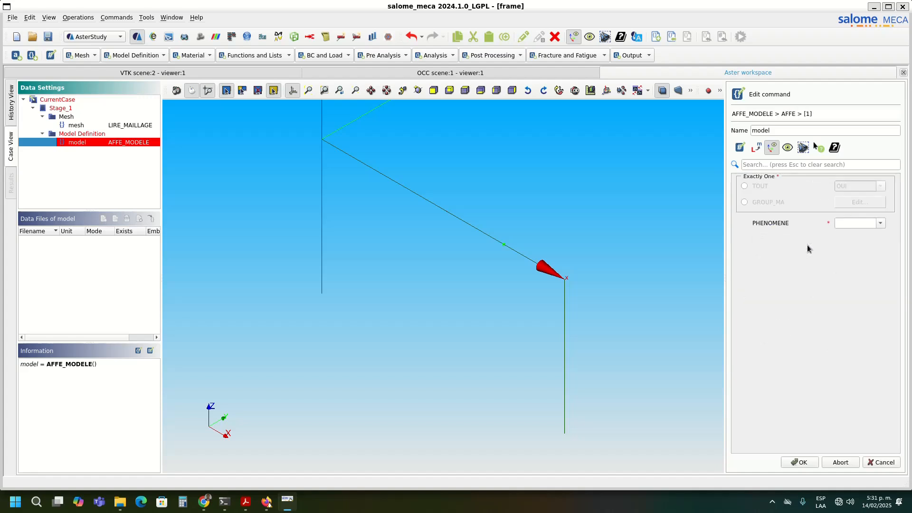
{"action": "left_click", "coordinate": [745, 202]}
{"action": "left_click", "coordinate": [857, 202]}
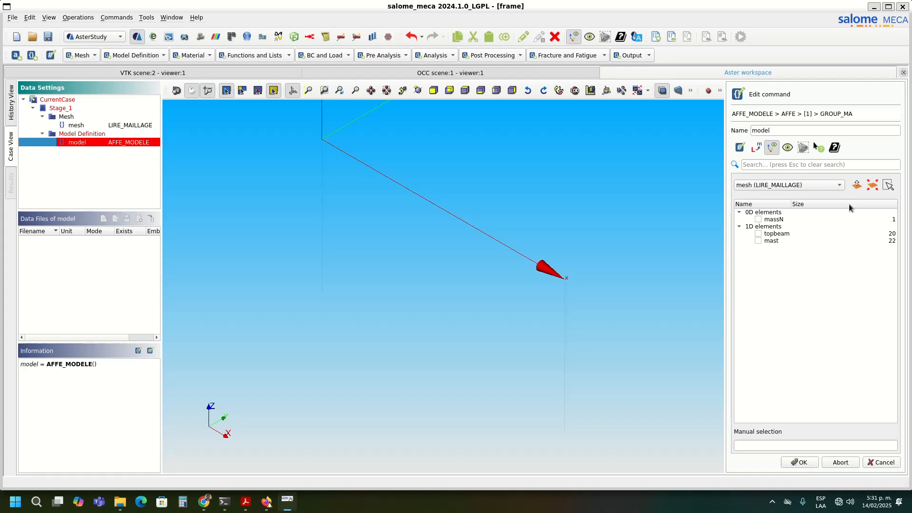
{"action": "left_click", "coordinate": [758, 220]}
{"action": "left_click", "coordinate": [799, 462]}
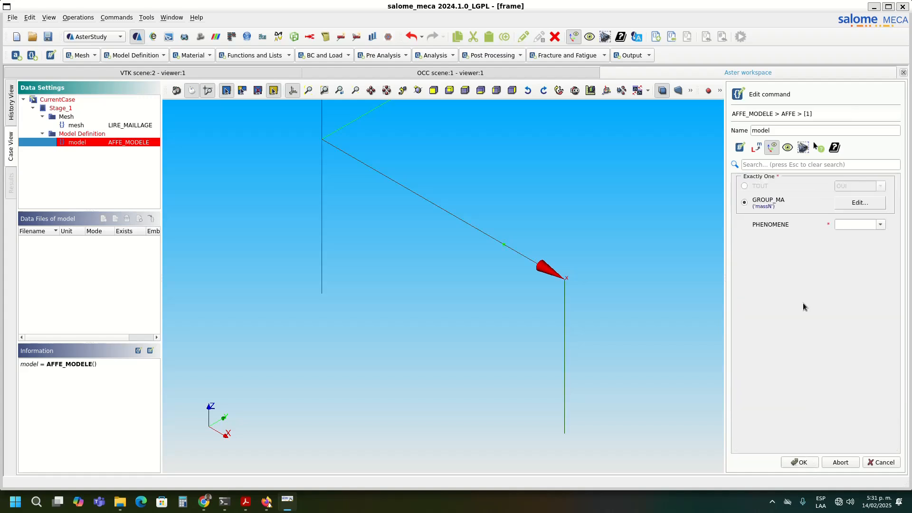
Step: Complete the massN item with PHENOMENE MECANIQUE and MODELISATION DIS_T, store the AFFE_MODELE command and save the study
{"action": "left_click", "coordinate": [872, 227]}
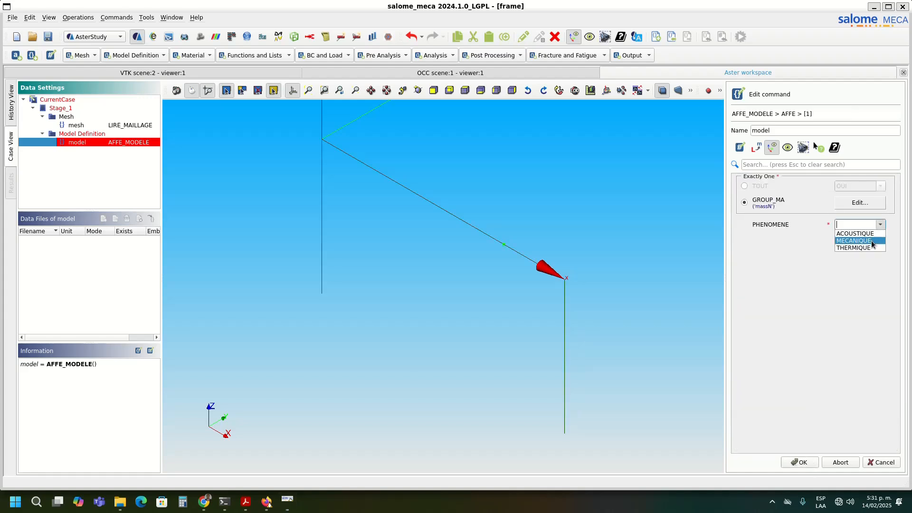
{"action": "left_click", "coordinate": [872, 243]}
{"action": "left_click", "coordinate": [880, 241]}
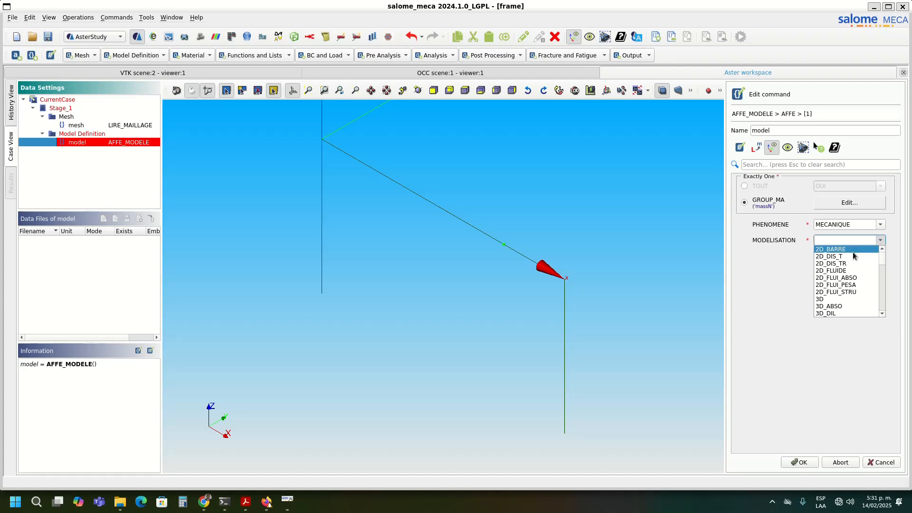
{"action": "key", "text": "d"}
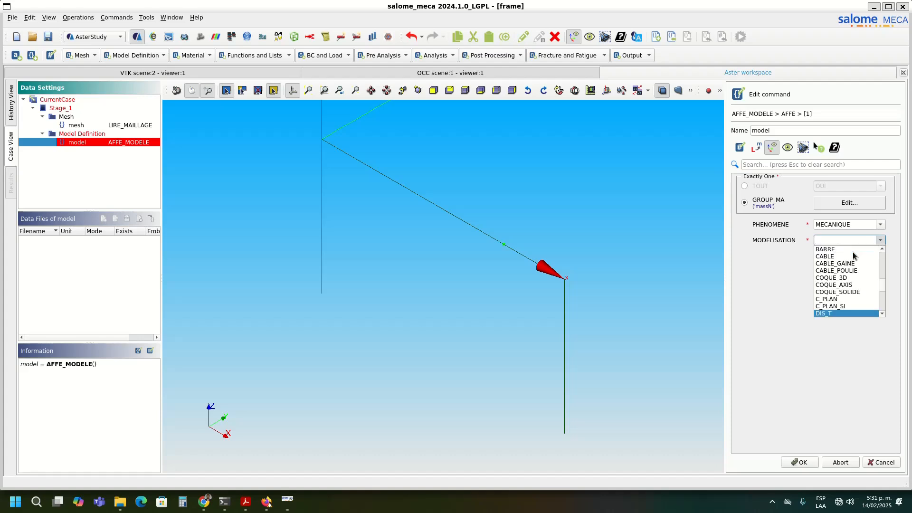
{"action": "left_click", "coordinate": [827, 314]}
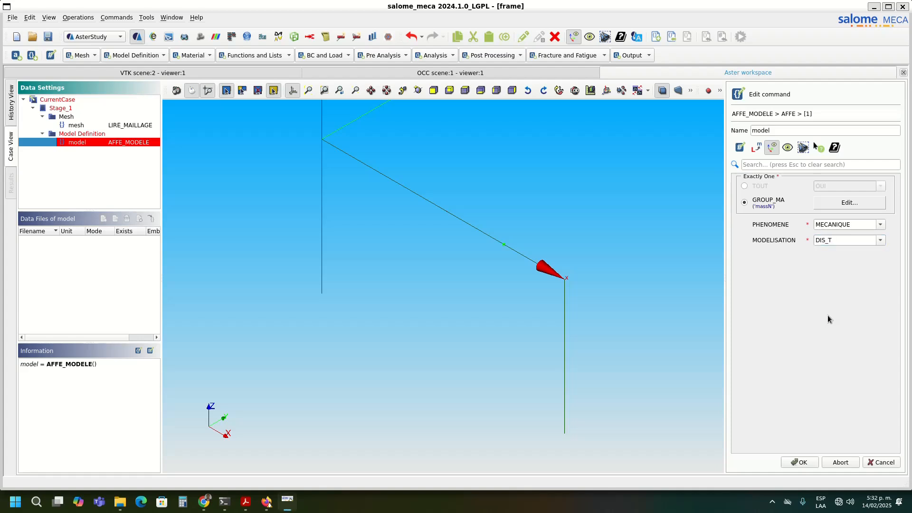
{"action": "left_click", "coordinate": [801, 461]}
{"action": "left_click", "coordinate": [802, 462]}
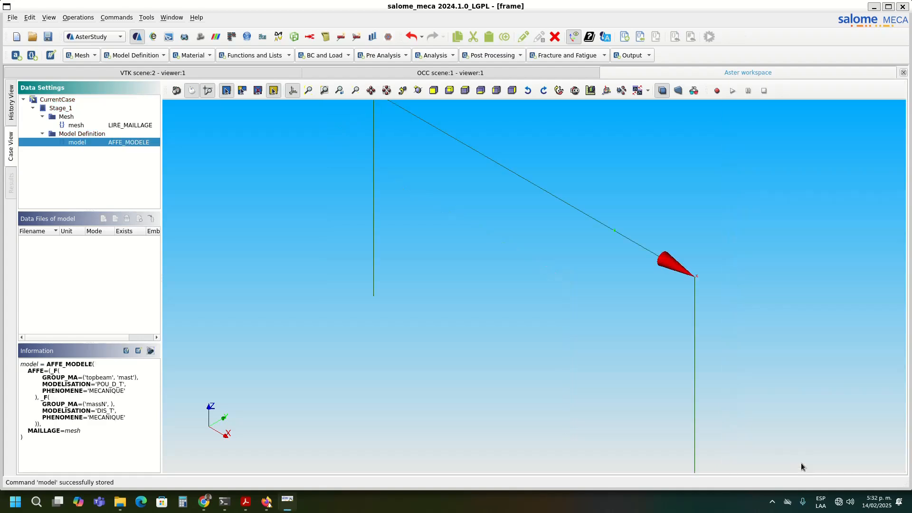
{"action": "left_click", "coordinate": [72, 179]}
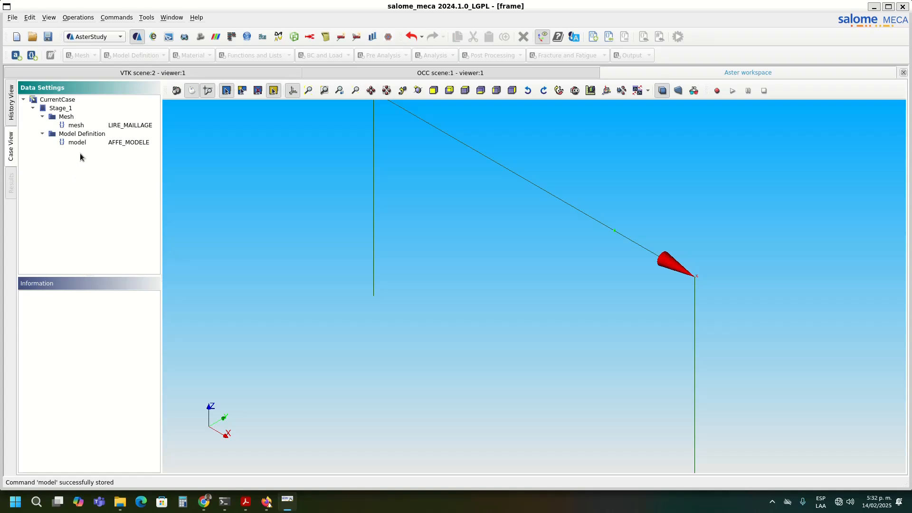
{"action": "left_click", "coordinate": [48, 36]}
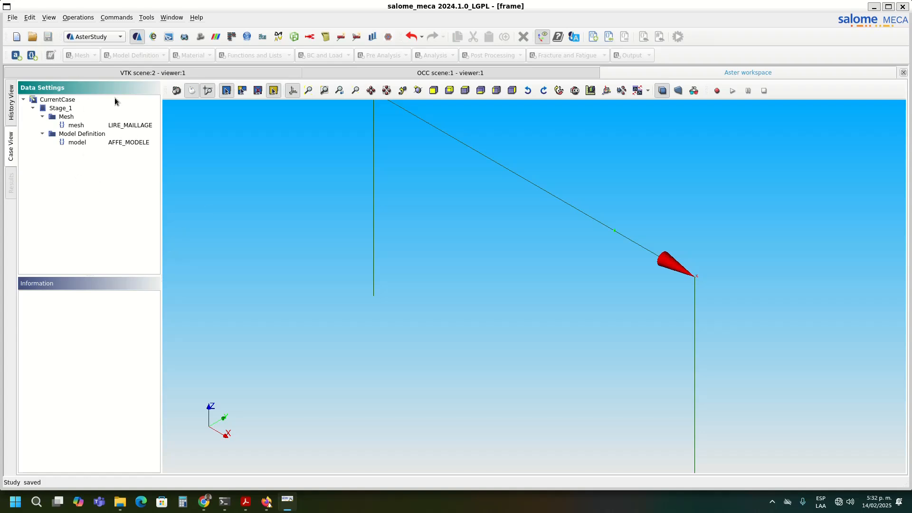
Step: Add a DEFI_MATERIAU command to Stage_1 and name the material steel
{"action": "left_click", "coordinate": [61, 108]}
{"action": "left_click", "coordinate": [153, 55]}
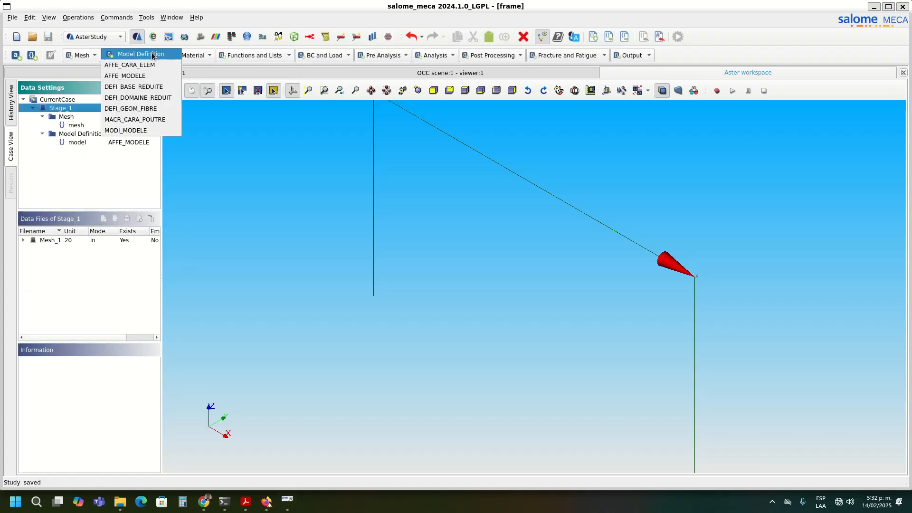
{"action": "left_click", "coordinate": [195, 55]}
{"action": "left_click", "coordinate": [194, 55]}
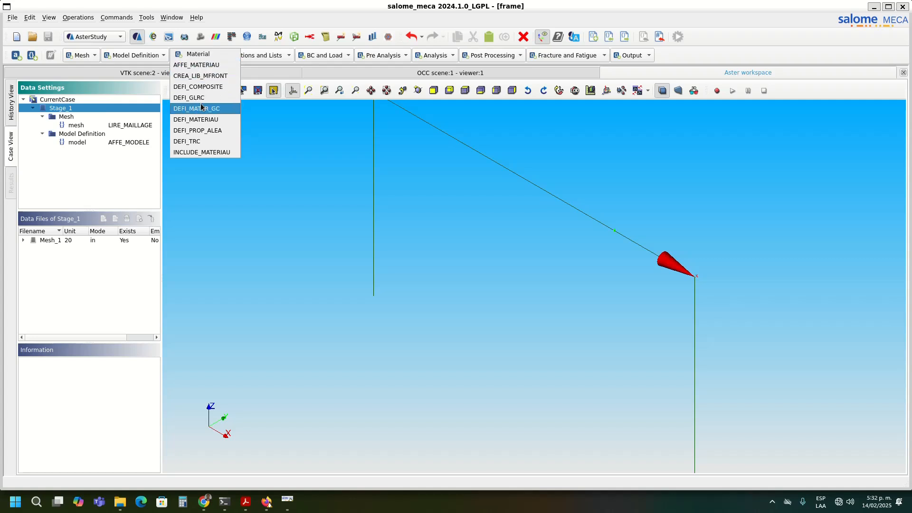
{"action": "left_click", "coordinate": [209, 120]}
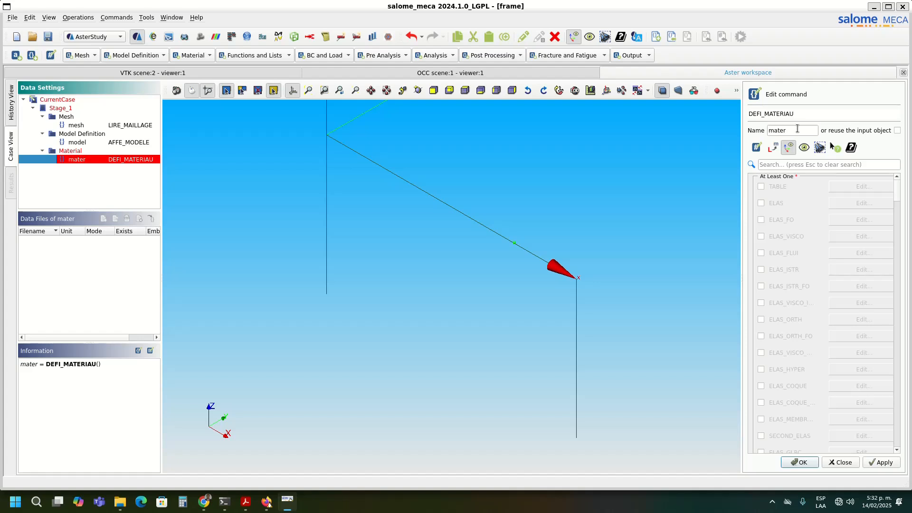
{"action": "double_click", "coordinate": [796, 128]}
{"action": "type", "text": "steel"}
Step: Show the keywords with business-oriented translations, then enable Linear isotropic elasticity for the steel material and open its parameters
{"action": "left_click", "coordinate": [776, 151]}
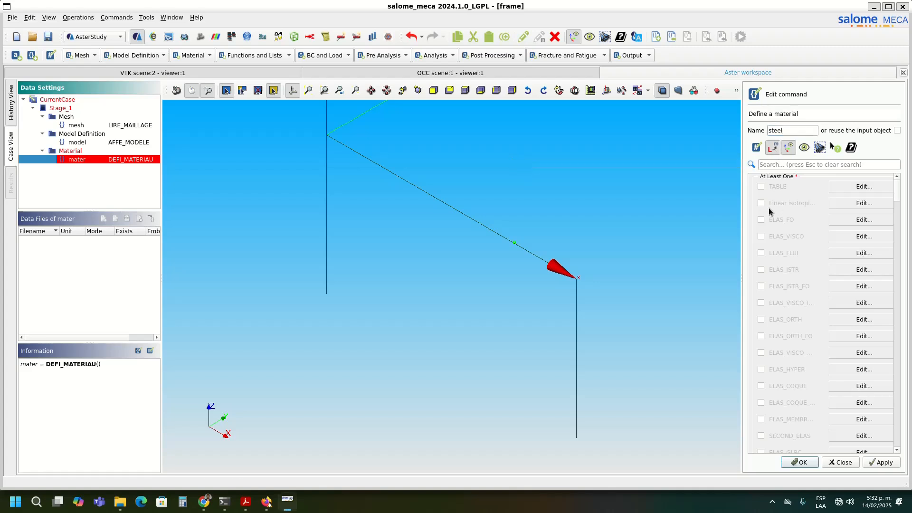
{"action": "left_click", "coordinate": [772, 147]}
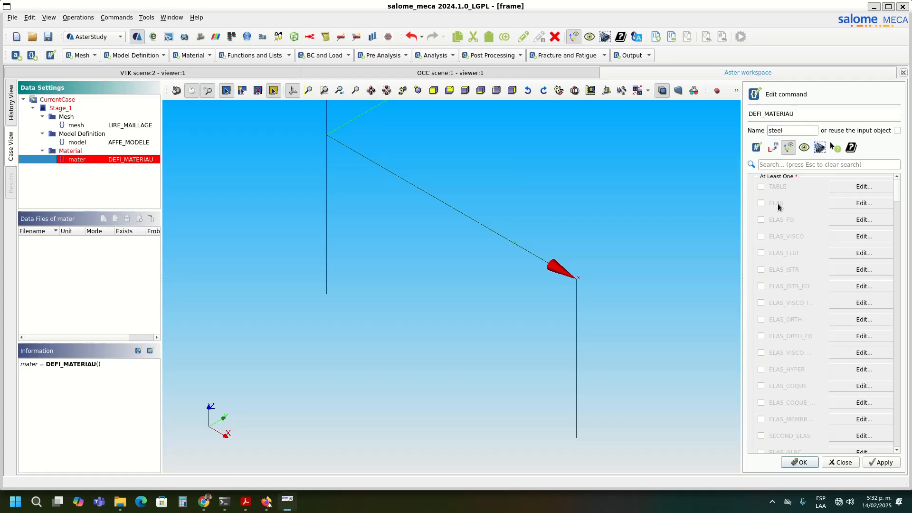
{"action": "left_click", "coordinate": [773, 151]}
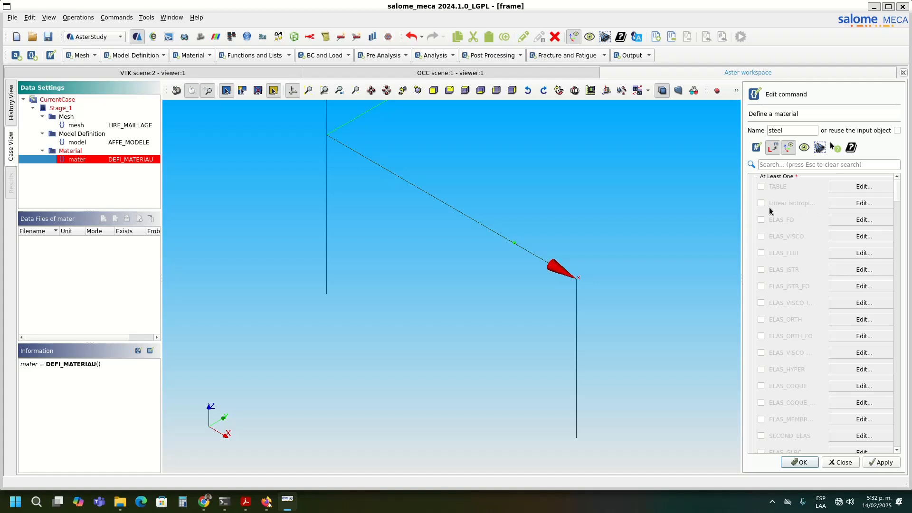
{"action": "left_click", "coordinate": [761, 203]}
{"action": "left_click", "coordinate": [850, 203]}
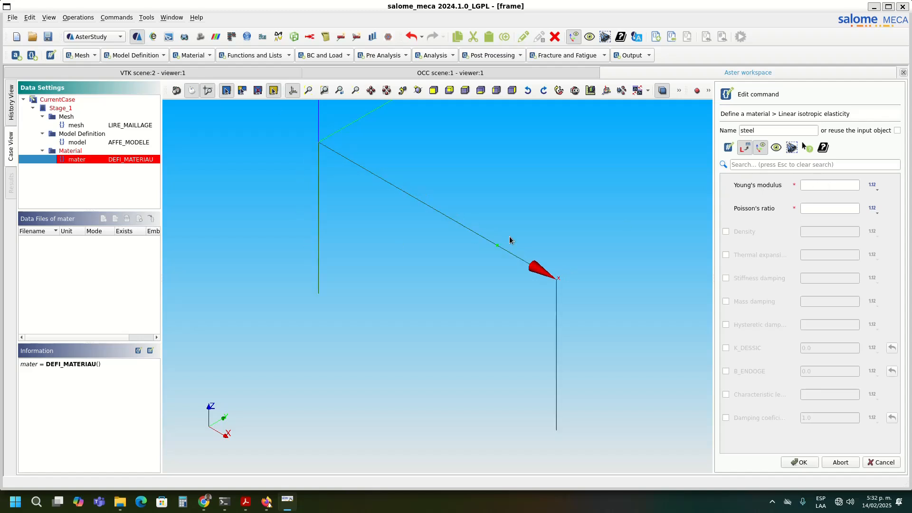
{"action": "left_click", "coordinate": [12, 17]}
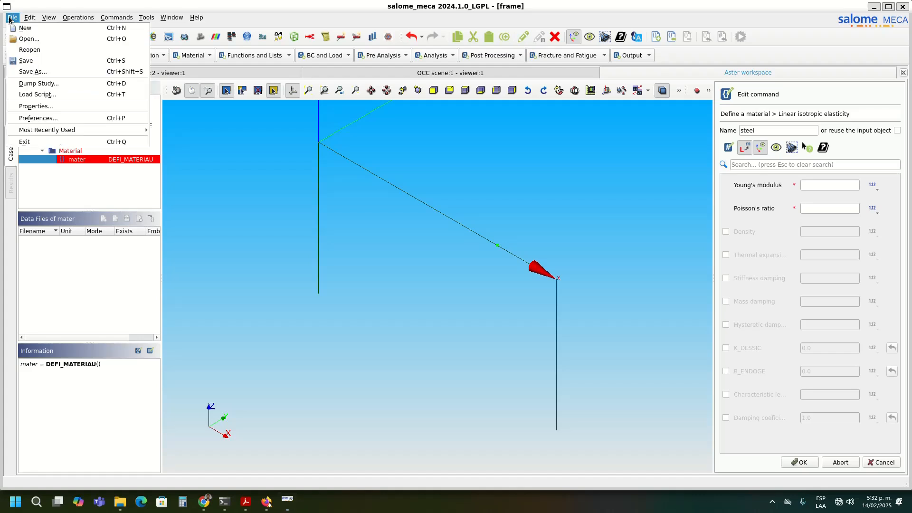
{"action": "left_click", "coordinate": [40, 119]}
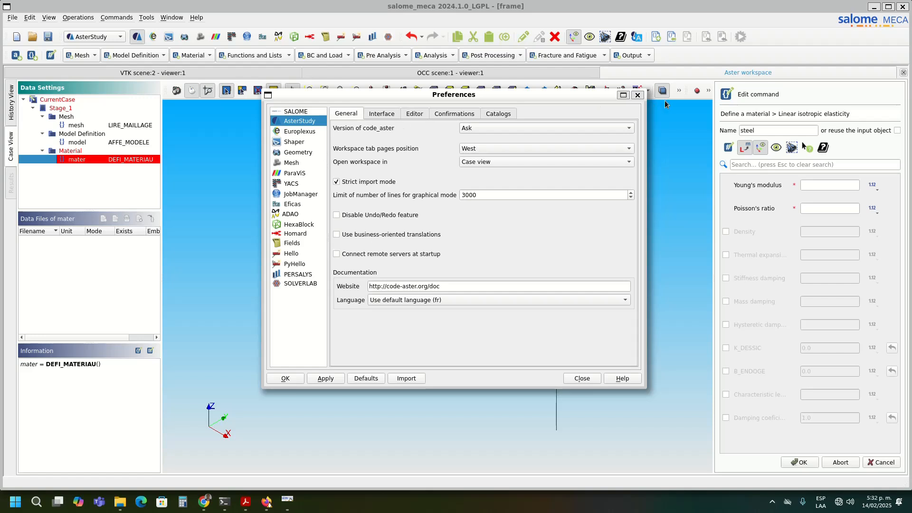
{"action": "left_click", "coordinate": [637, 95]}
Step: Set the study's length units to mm in its properties and add the comment "mm N MPa ton"
{"action": "left_click", "coordinate": [12, 18]}
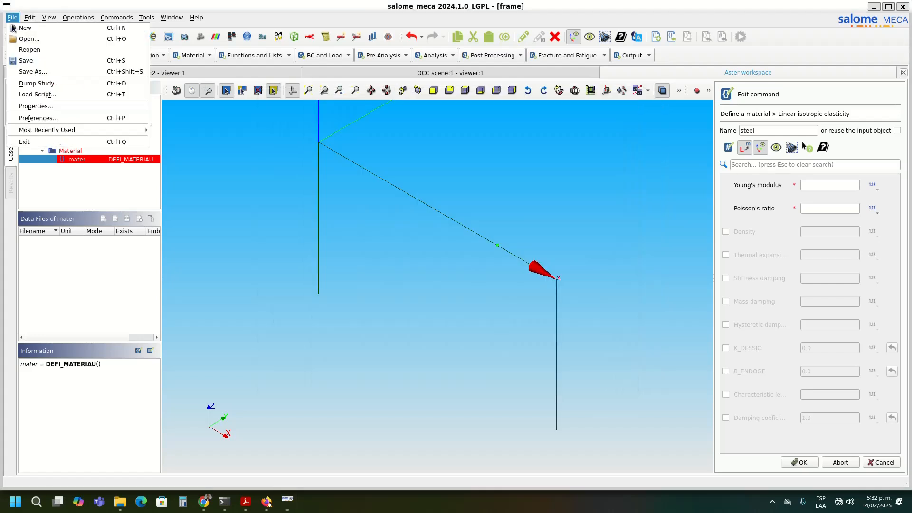
{"action": "left_click", "coordinate": [35, 106]}
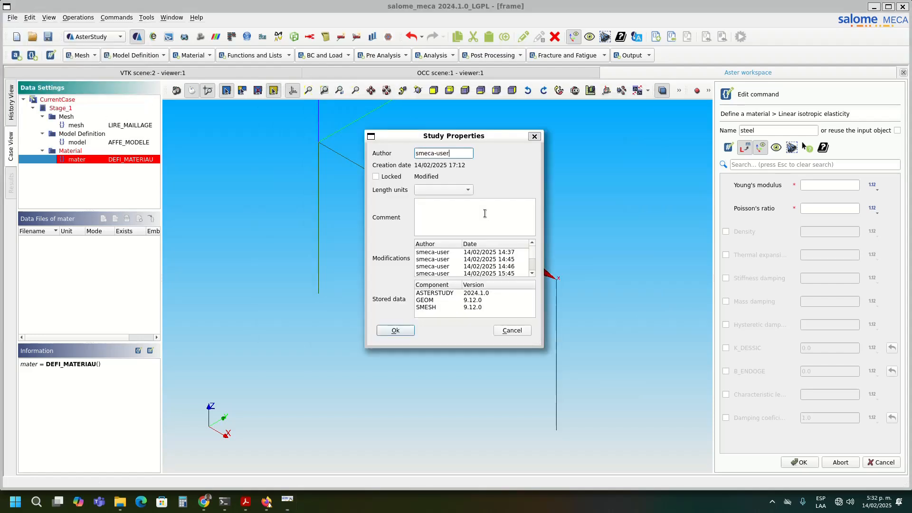
{"action": "left_click", "coordinate": [449, 189]}
{"action": "left_click", "coordinate": [447, 200]}
{"action": "left_click", "coordinate": [454, 215]}
{"action": "type", "text": "mm N MP"}
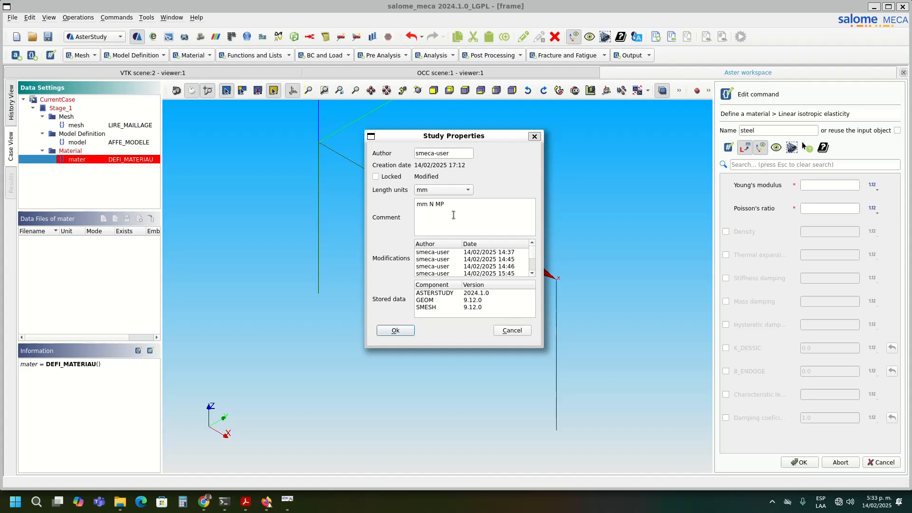
{"action": "type", "text": "a ton"}
{"action": "left_click", "coordinate": [396, 331]}
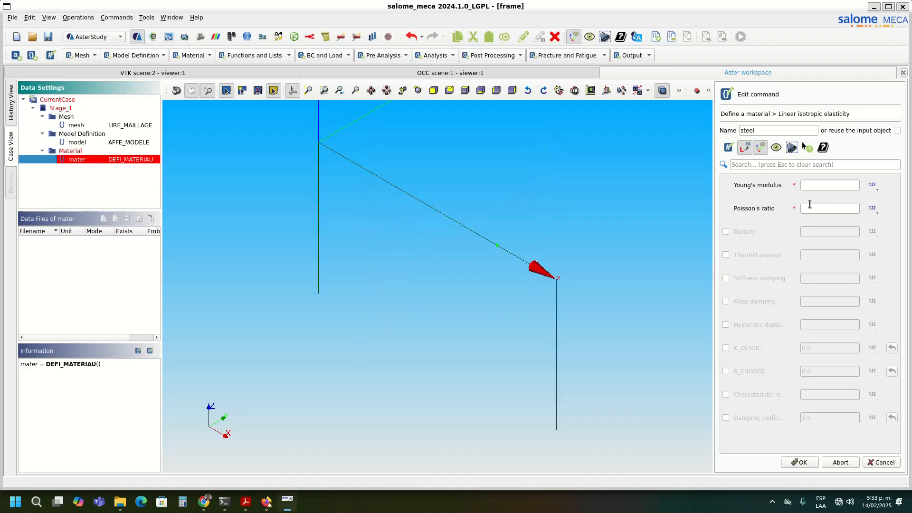
Step: Give the steel a Young's modulus of 200000 and a Poisson's ratio of 0.3, and store the material command
{"action": "left_click", "coordinate": [823, 185]}
{"action": "type", "text": "200000"}
{"action": "left_click", "coordinate": [840, 205]}
{"action": "type", "text": ".3"}
{"action": "left_click", "coordinate": [801, 463]}
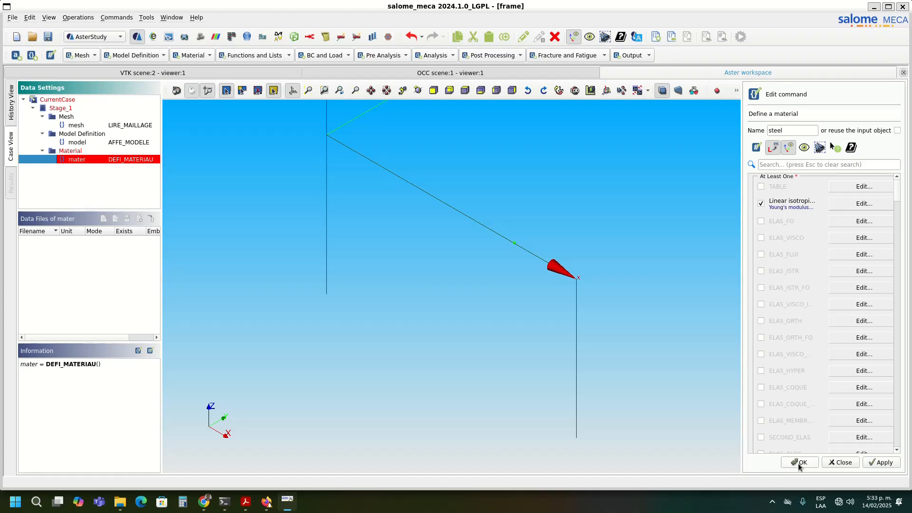
{"action": "left_click", "coordinate": [799, 463]}
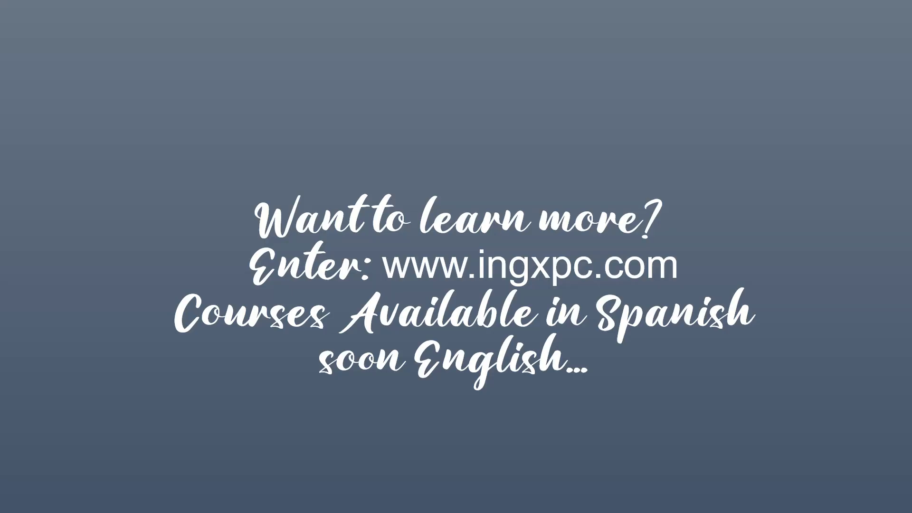